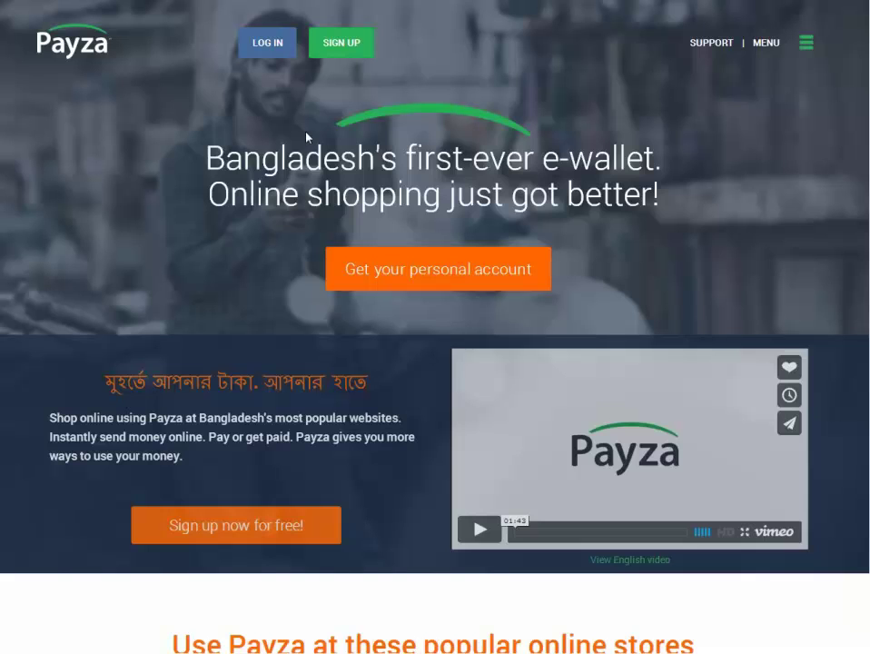
Log in to the Payza business account to reach the dashboard with its $8.94 balance
click(264, 47)
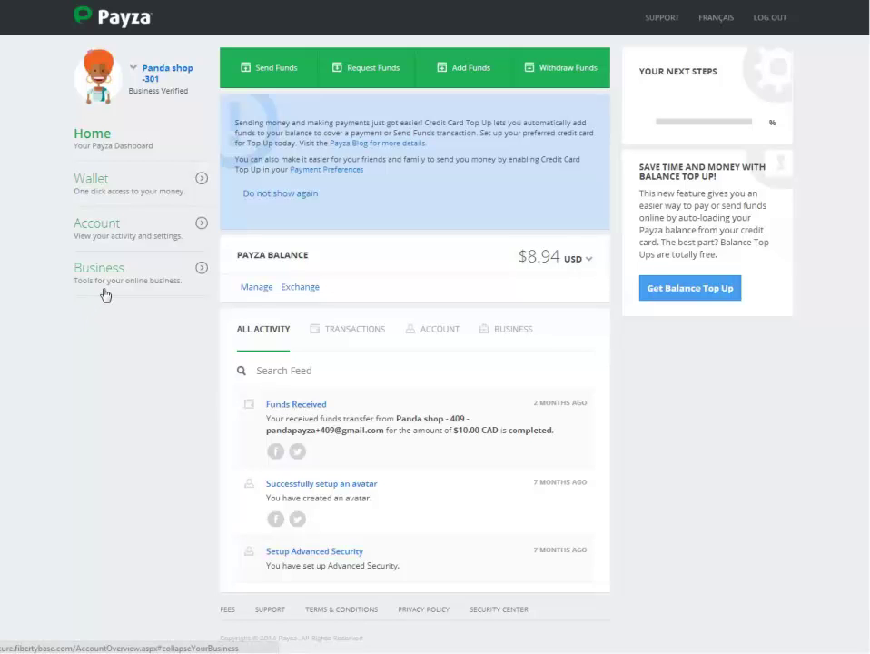
Go to Business > Payment Buttons and note the checklist's in-progress website review
click(82, 269)
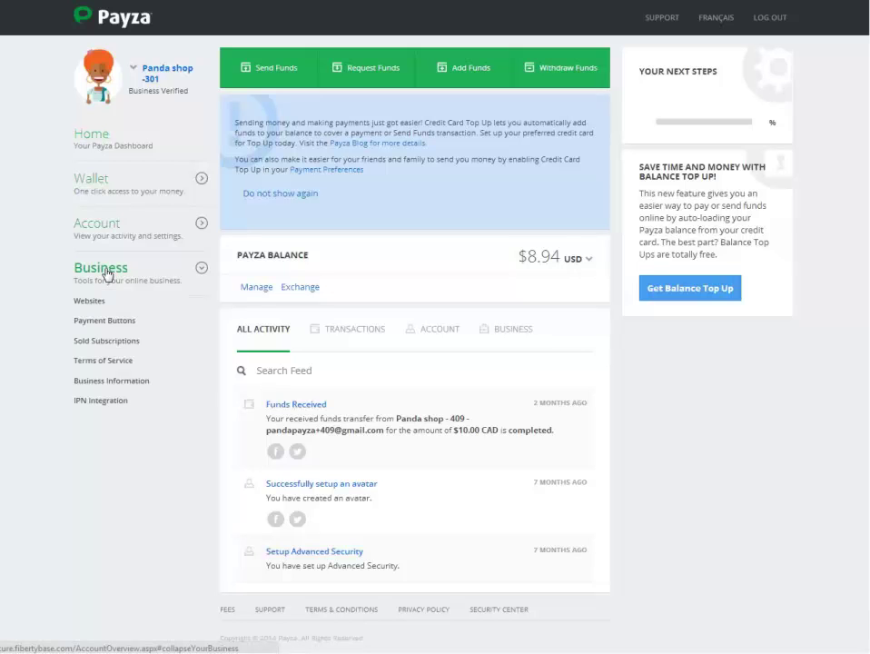
click(107, 324)
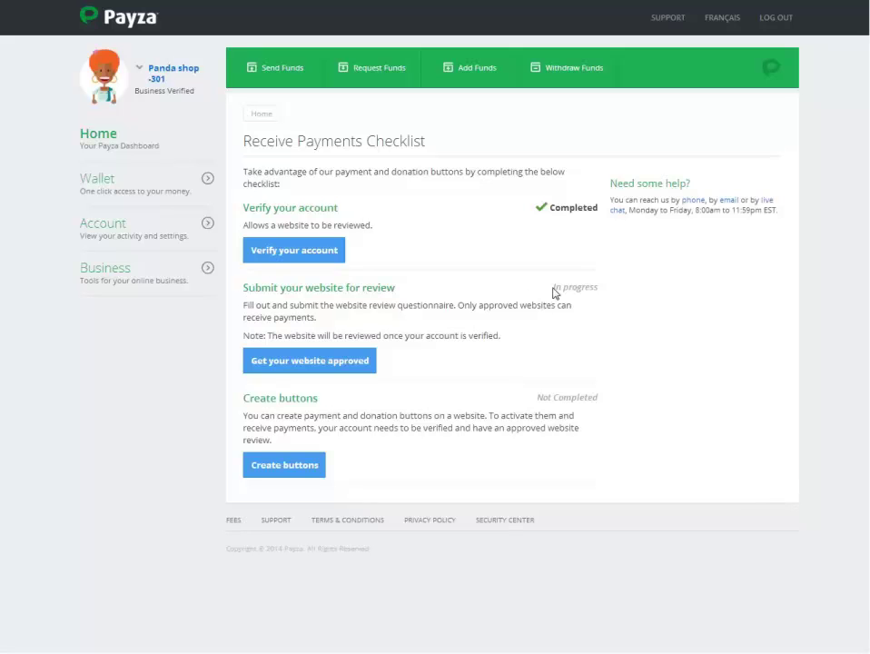
drag(600, 289, 553, 288)
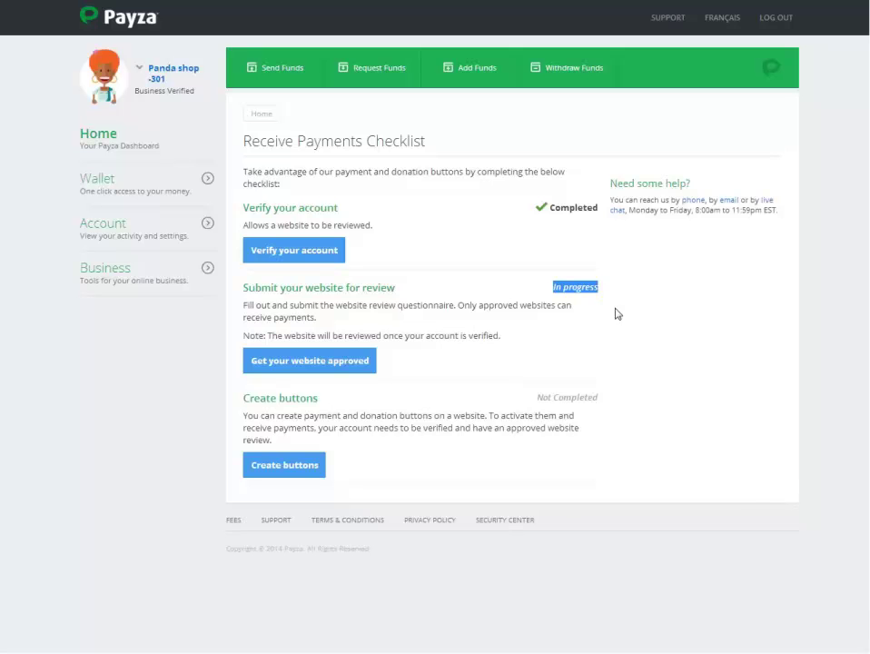
click(591, 291)
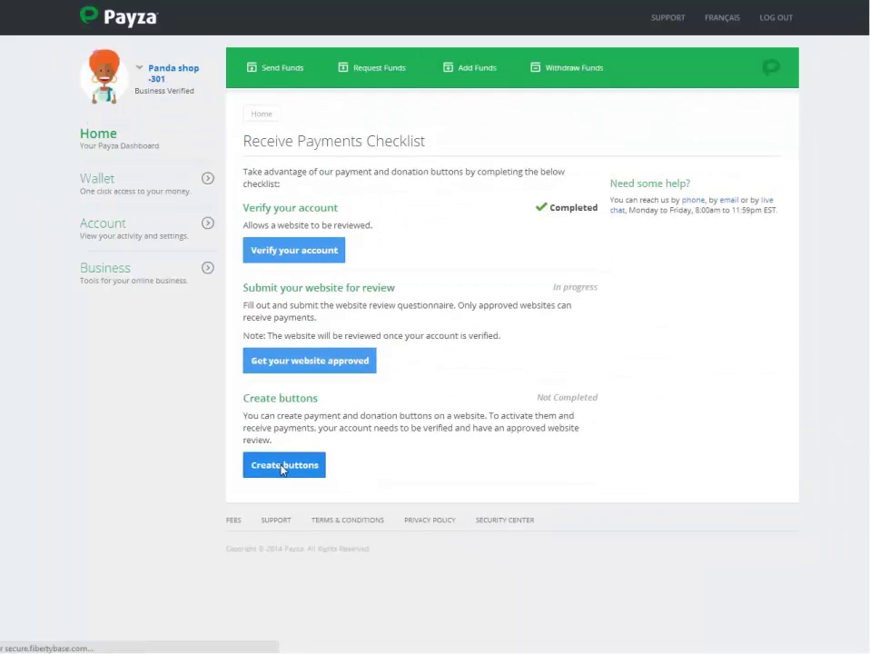
click(283, 469)
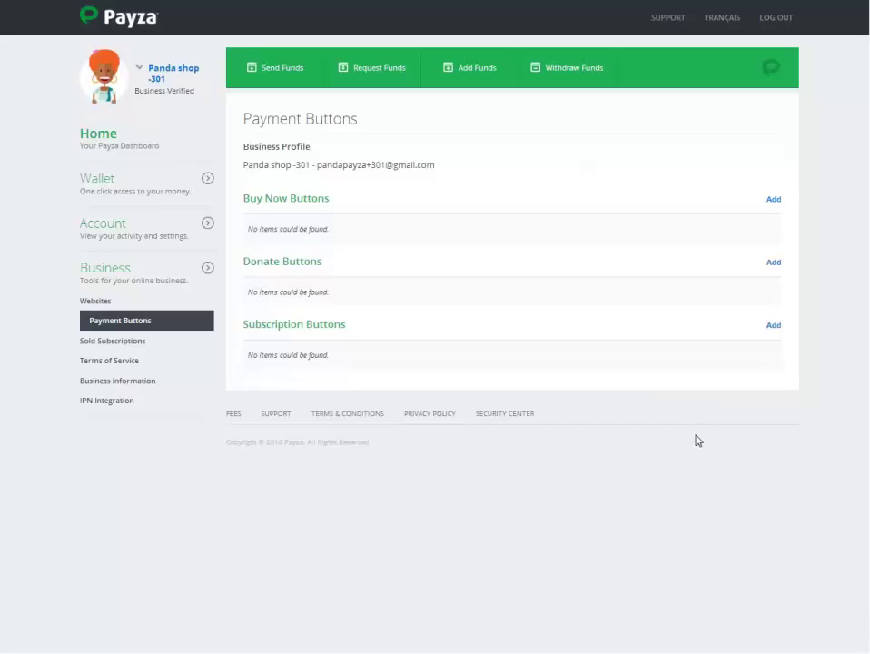
Review the empty Buy Now, Donate and Subscription lists, then add a new Buy Now button
drag(325, 197, 245, 198)
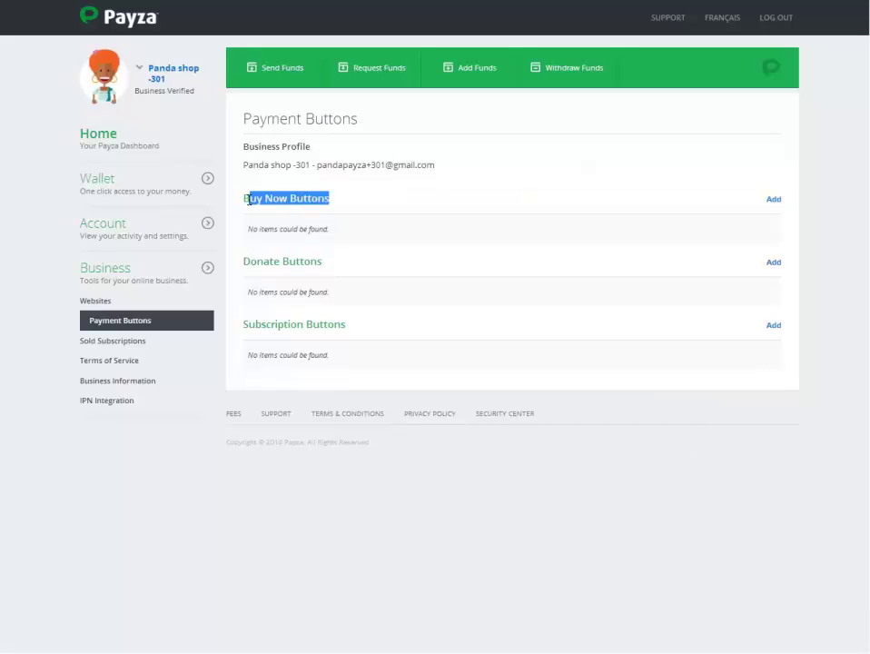
drag(329, 269, 258, 262)
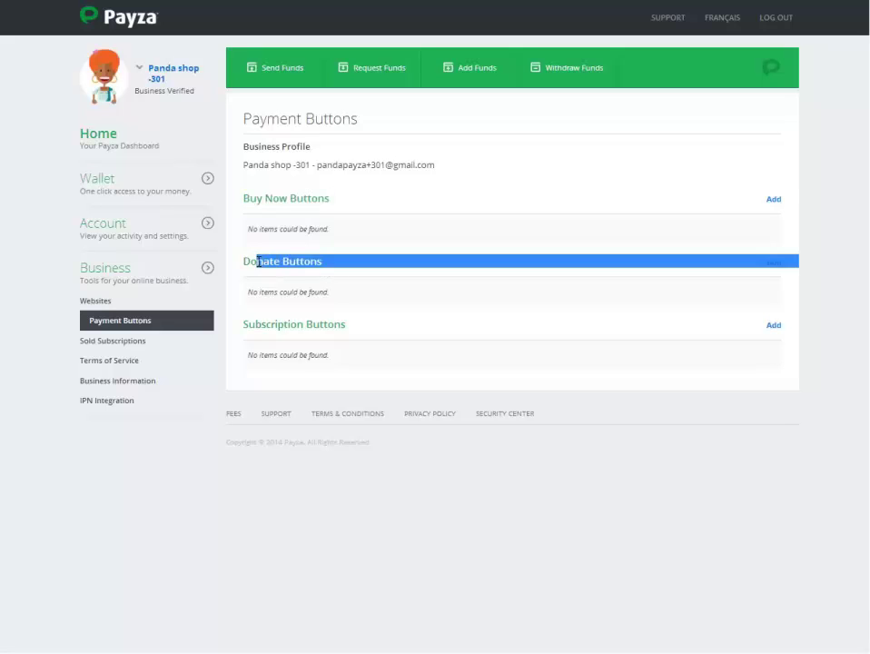
triple_click(241, 259)
drag(349, 333, 243, 324)
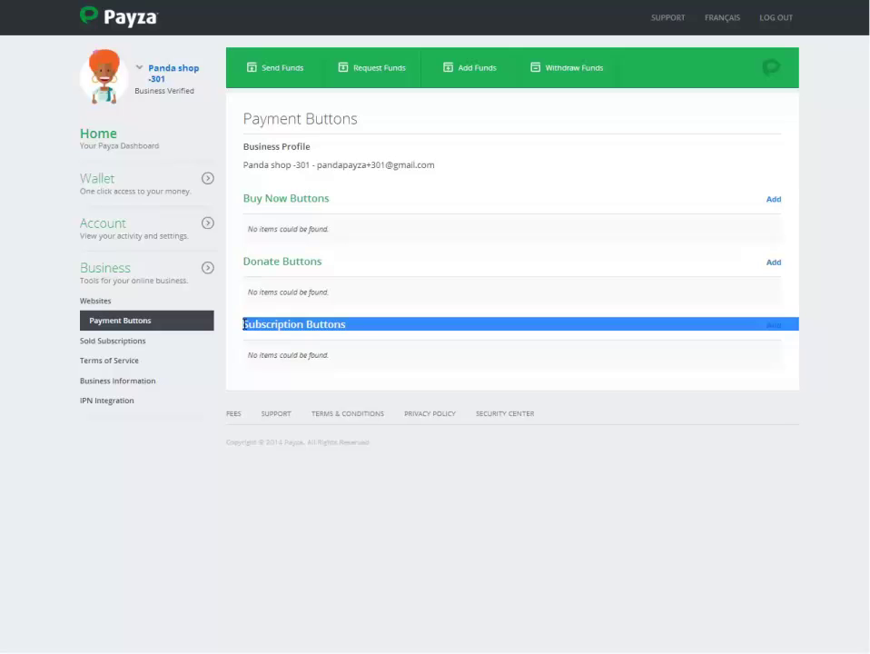
click(692, 438)
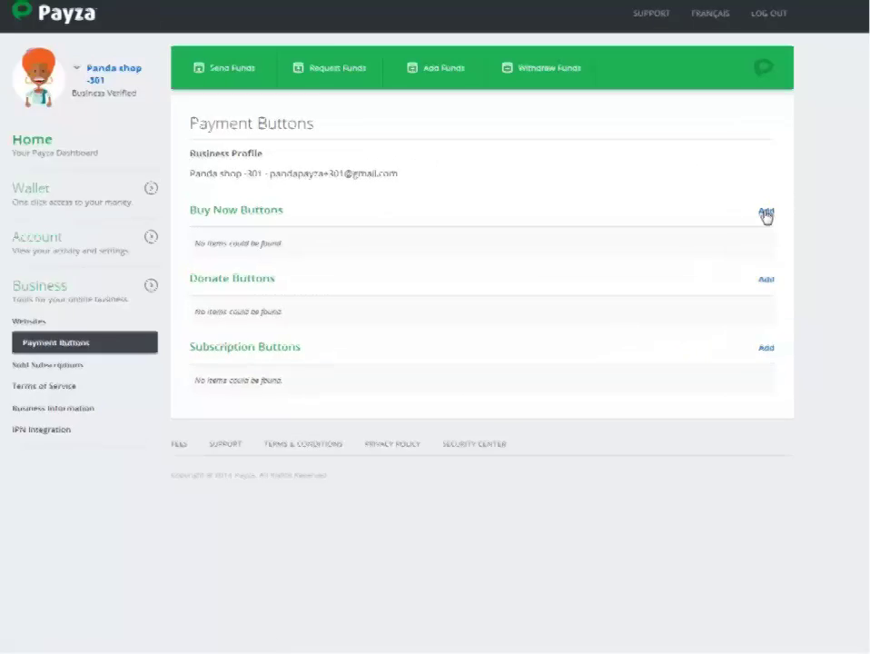
click(766, 214)
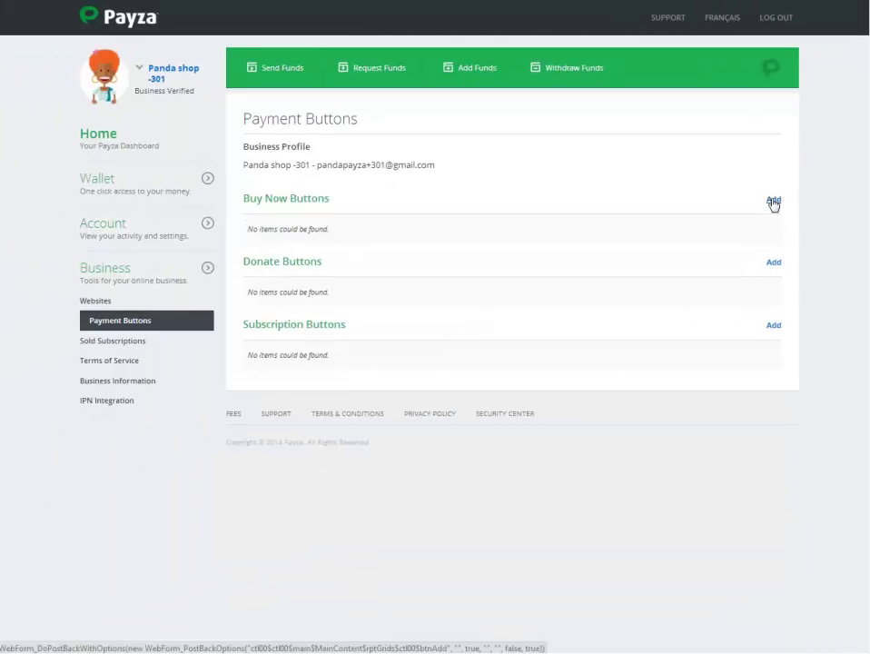
click(773, 202)
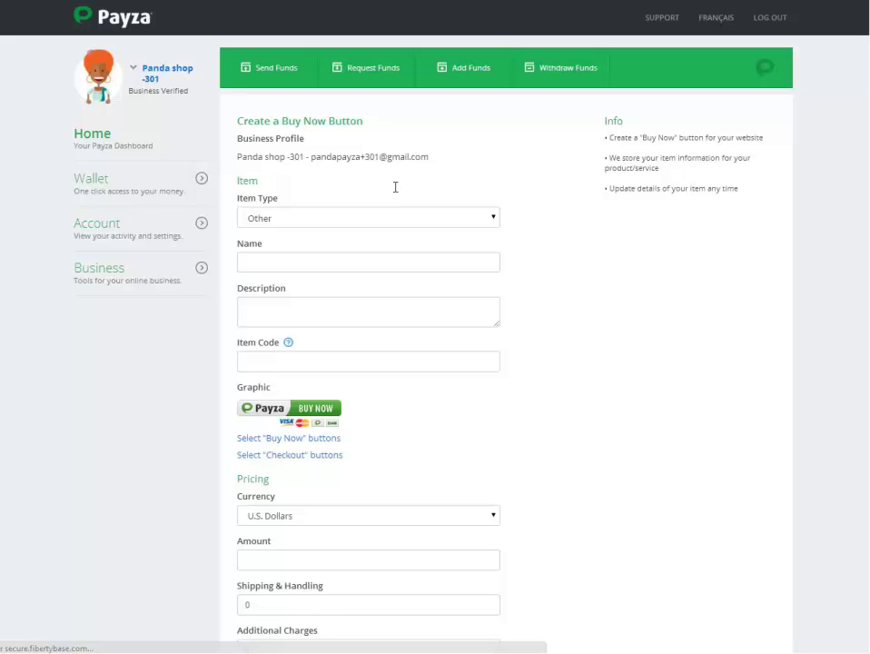
Set the new Buy Now button's Item Type to Goods
drag(238, 125, 363, 122)
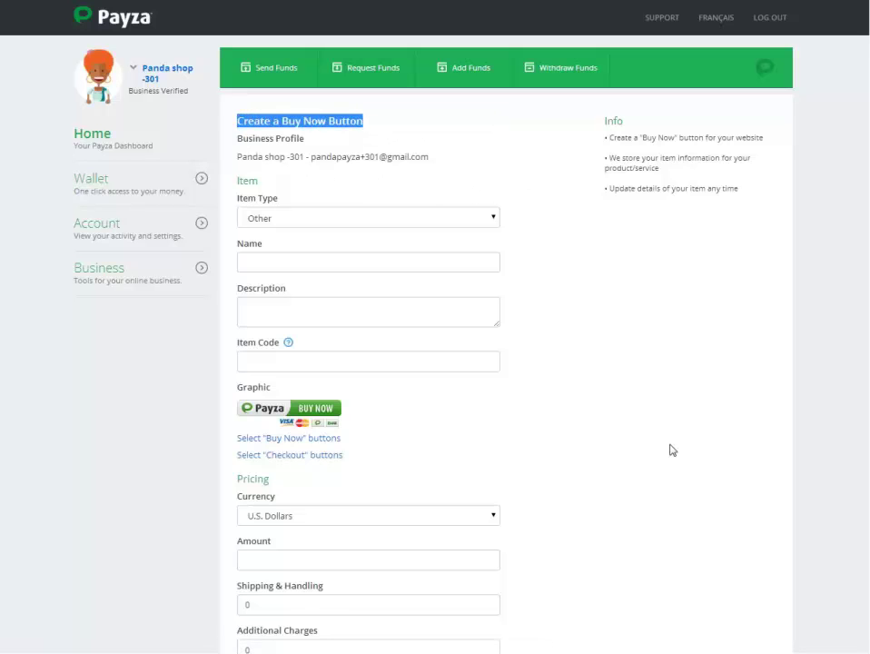
click(346, 156)
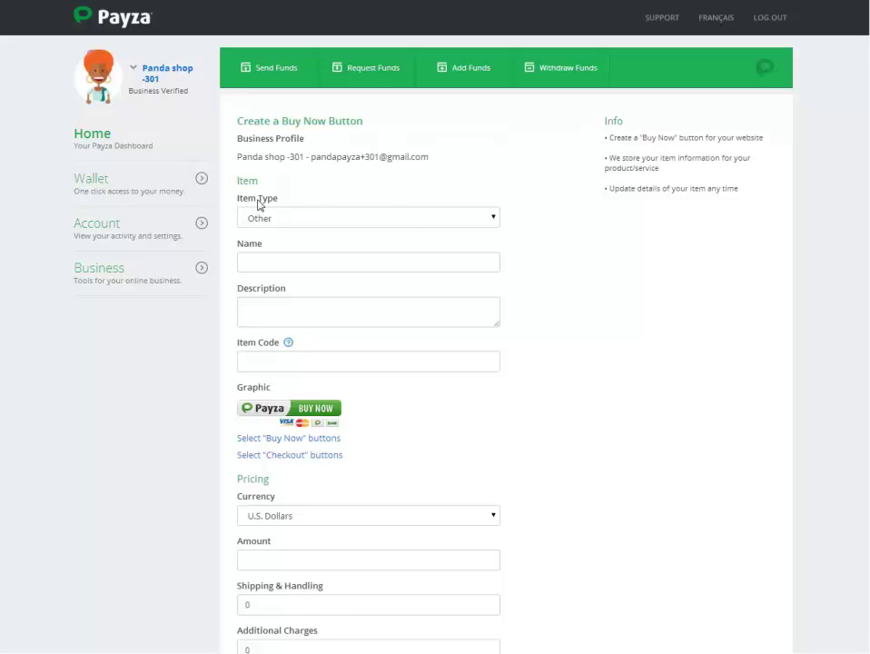
click(487, 220)
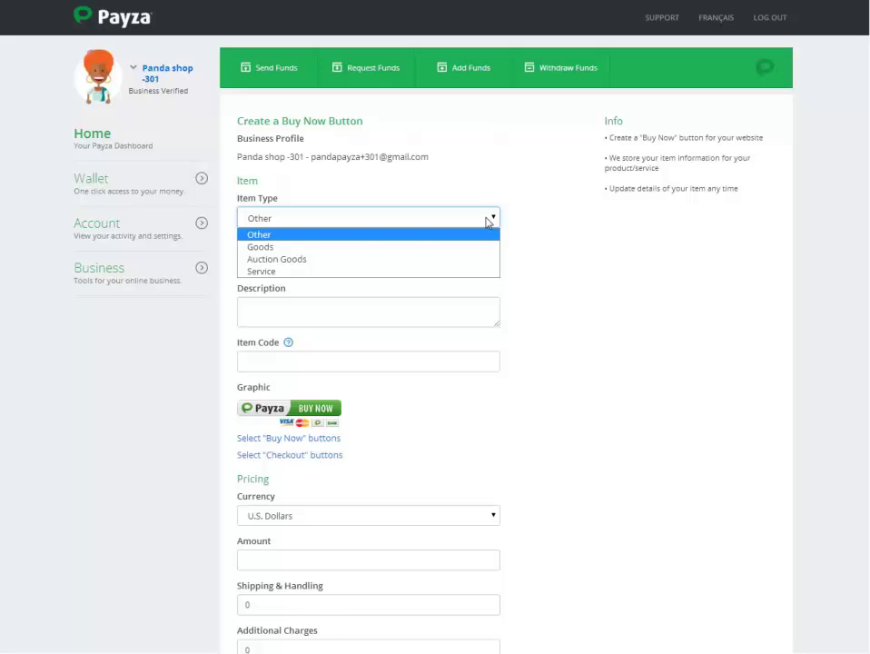
click(355, 247)
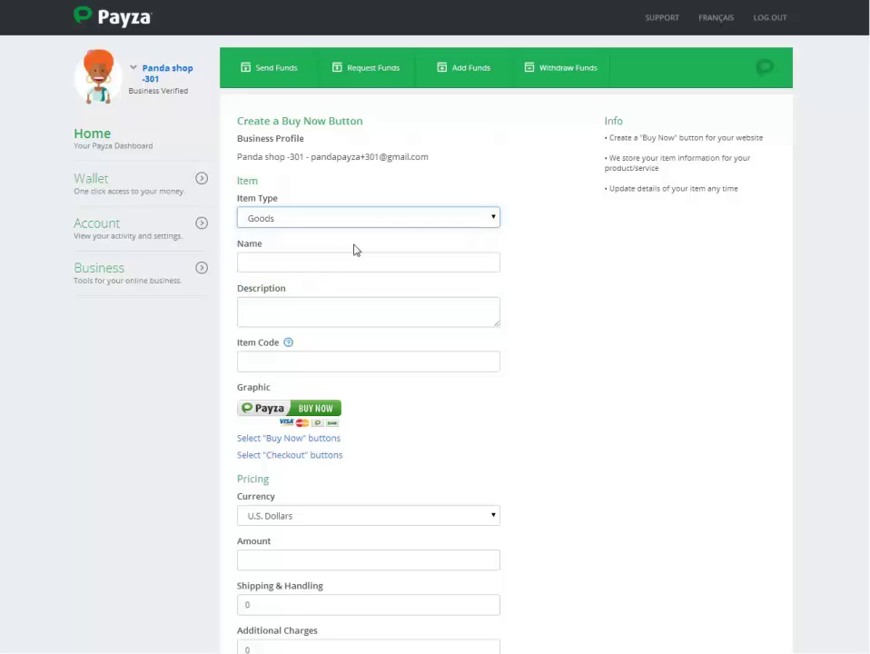
click(608, 273)
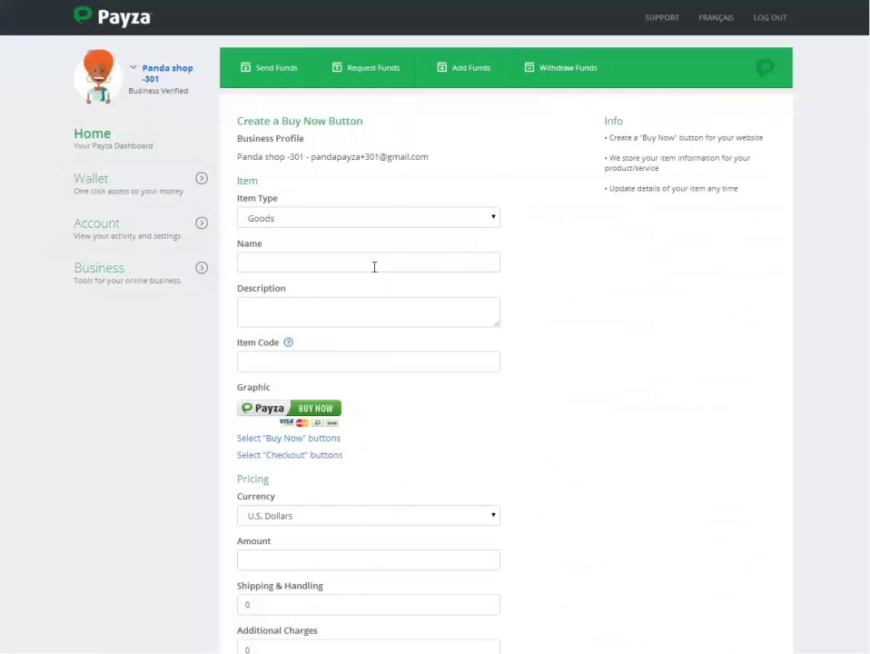
Go to Payza's Name field to enter the SONY Alpha a5100 product title
click(374, 263)
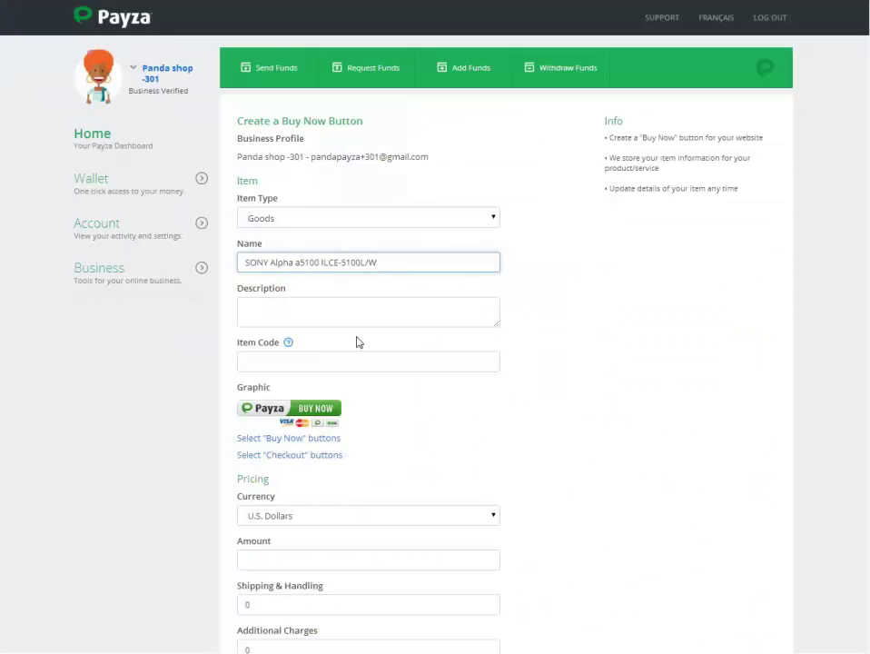
Paste the camera's three key specs into Description and enlarge the box
click(332, 311)
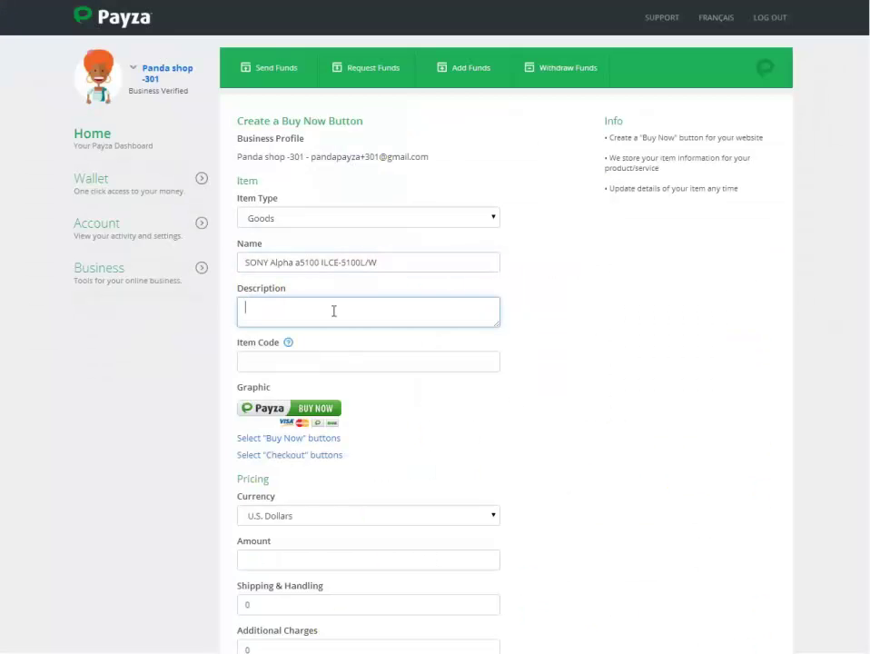
key(alt+Tab)
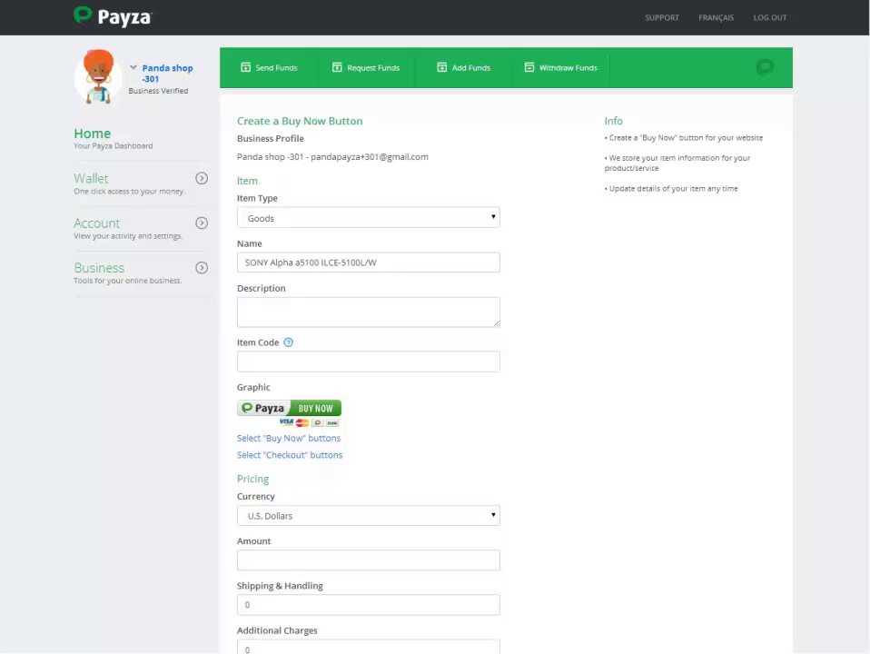
click(292, 307)
key(ctrl+v)
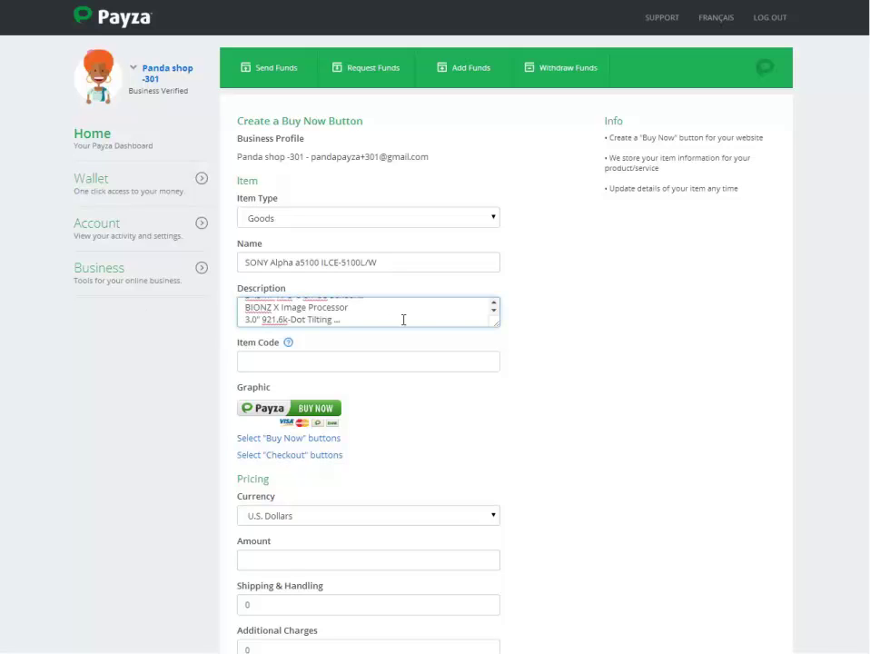
drag(498, 330, 524, 368)
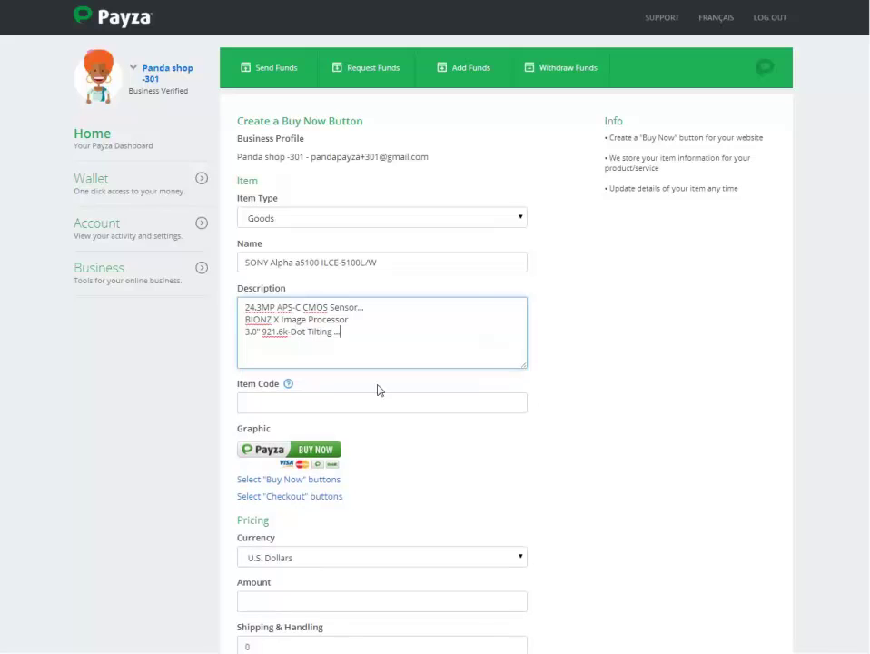
Paste the model code a5100 ILCE-5100L/W from Newegg as the Item Code
click(349, 400)
mouse_move(290, 387)
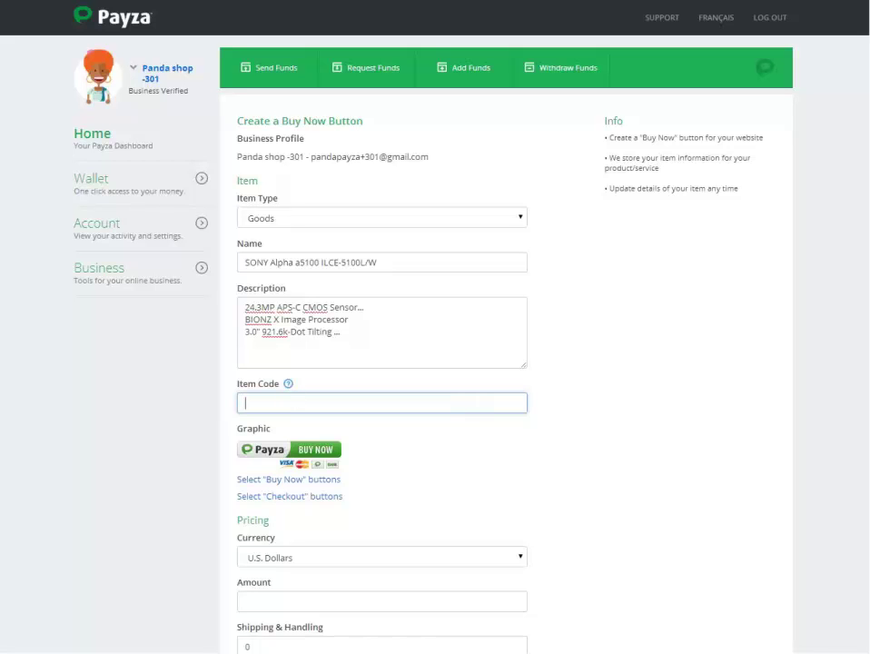
key(Tab)
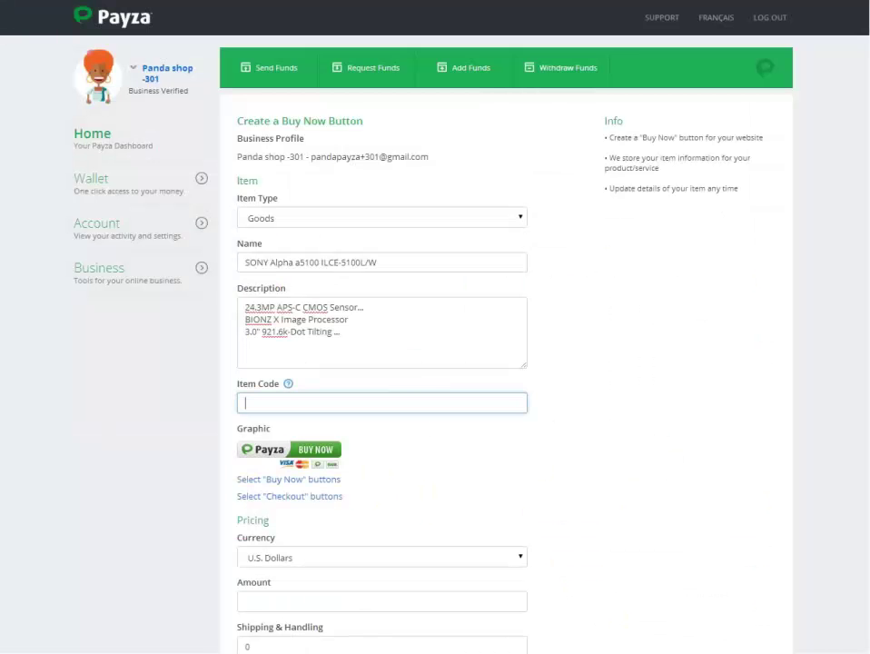
key(Tab)
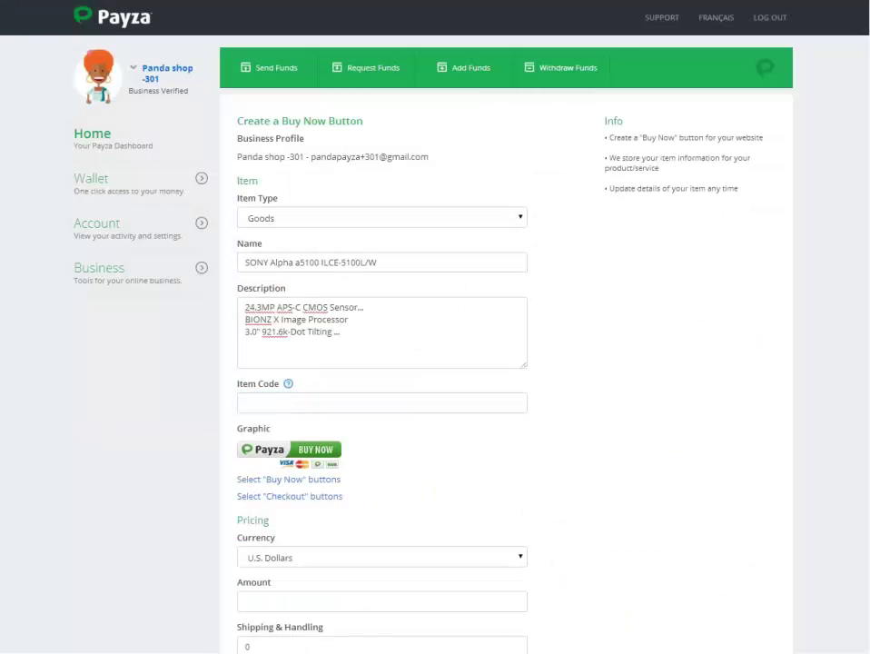
click(288, 409)
text(a5100 ILCE-5100L/W)
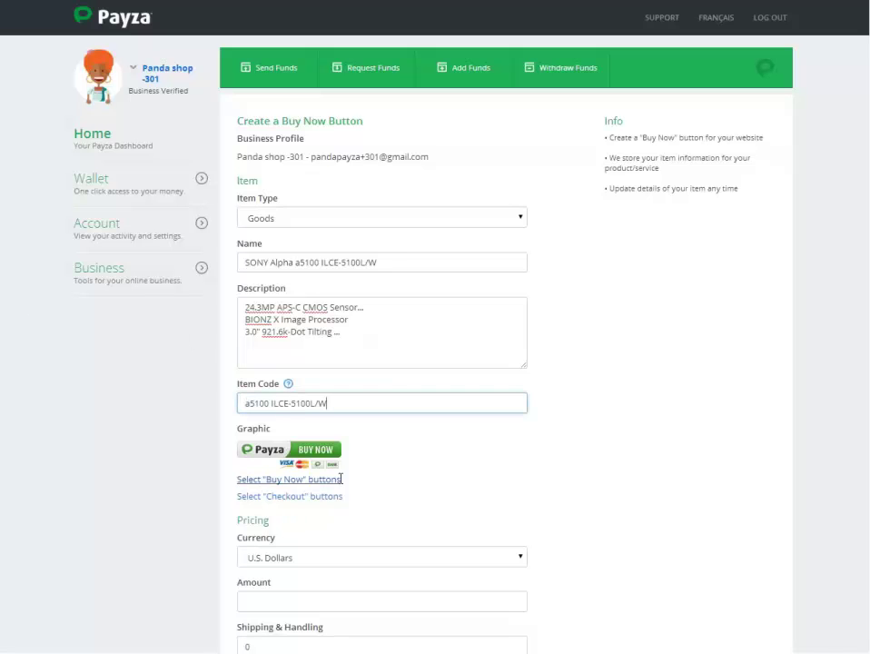
Choose the second-row Payza Buy Now graphic showing Visa, Payza and bank logos
click(722, 454)
scroll(722, 454, down, 2)
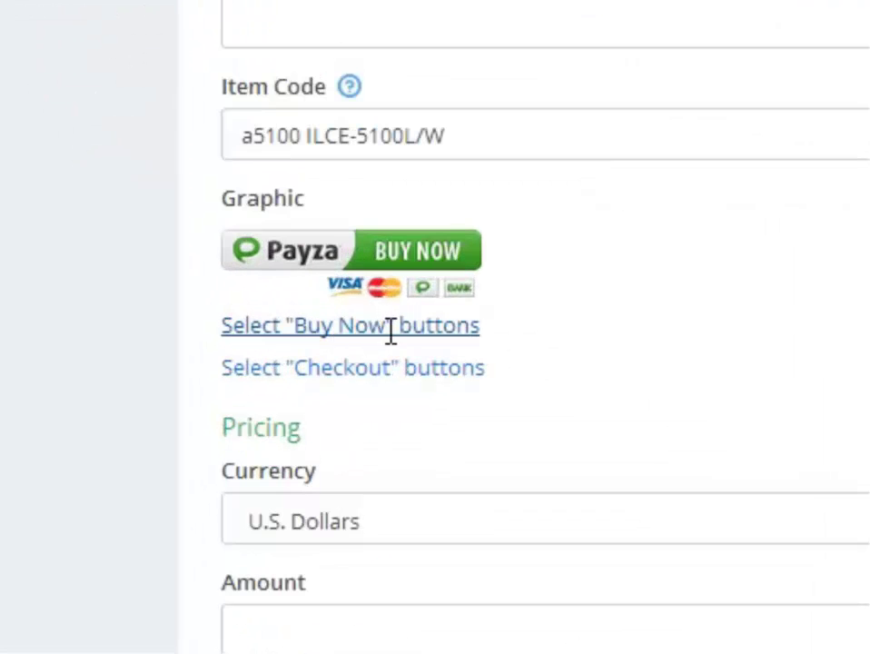
click(306, 345)
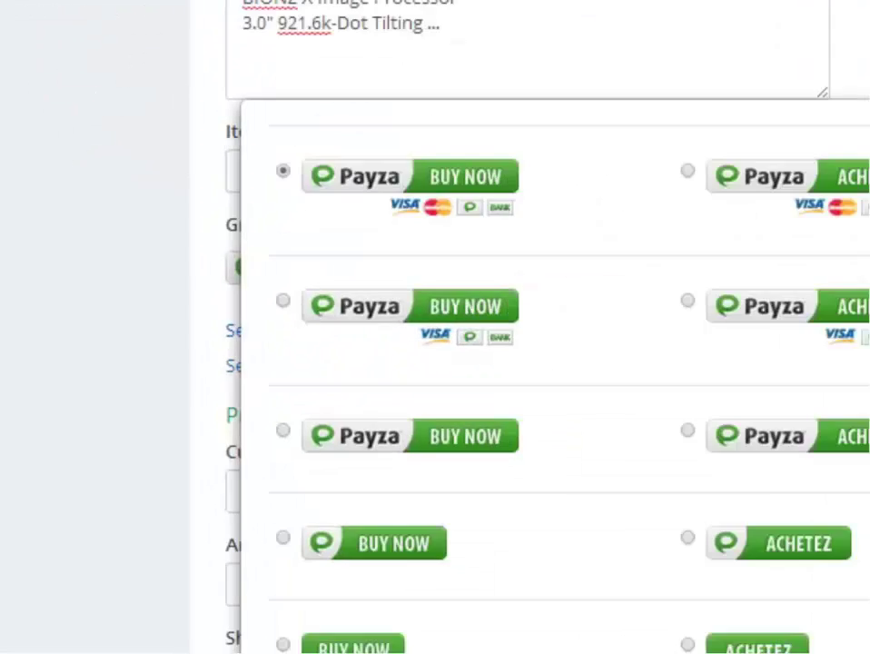
scroll(862, 576, down, 3)
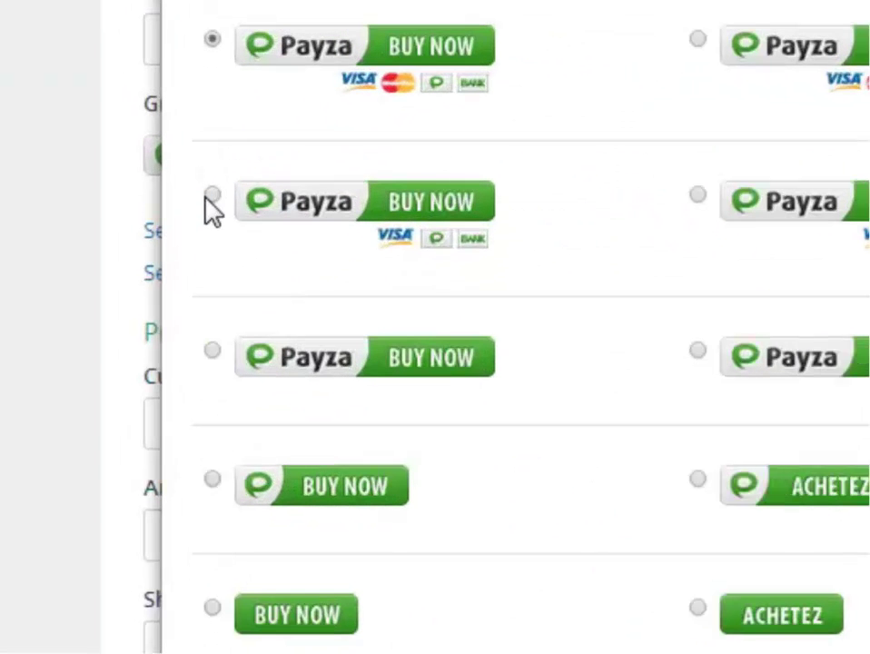
click(214, 197)
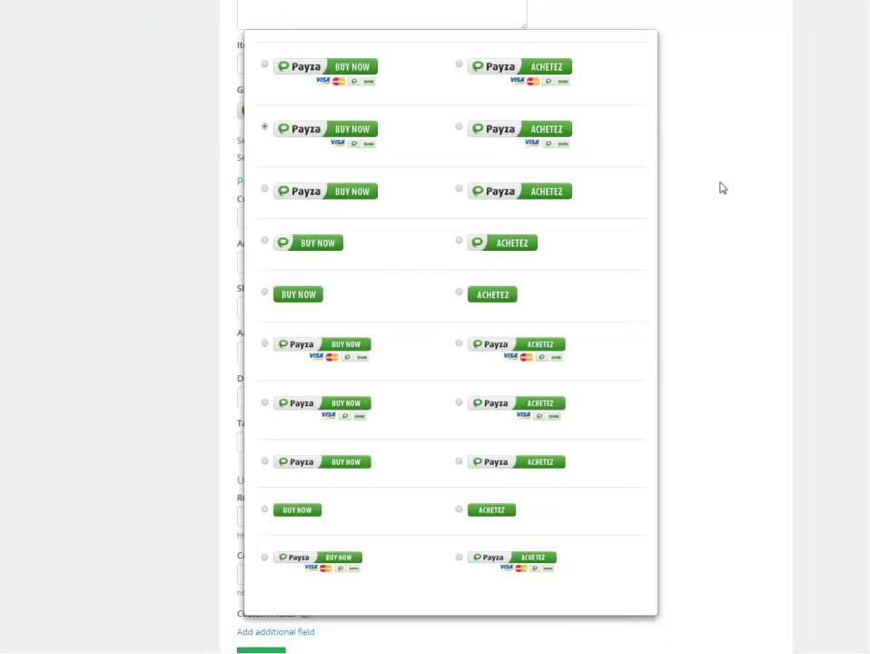
click(721, 188)
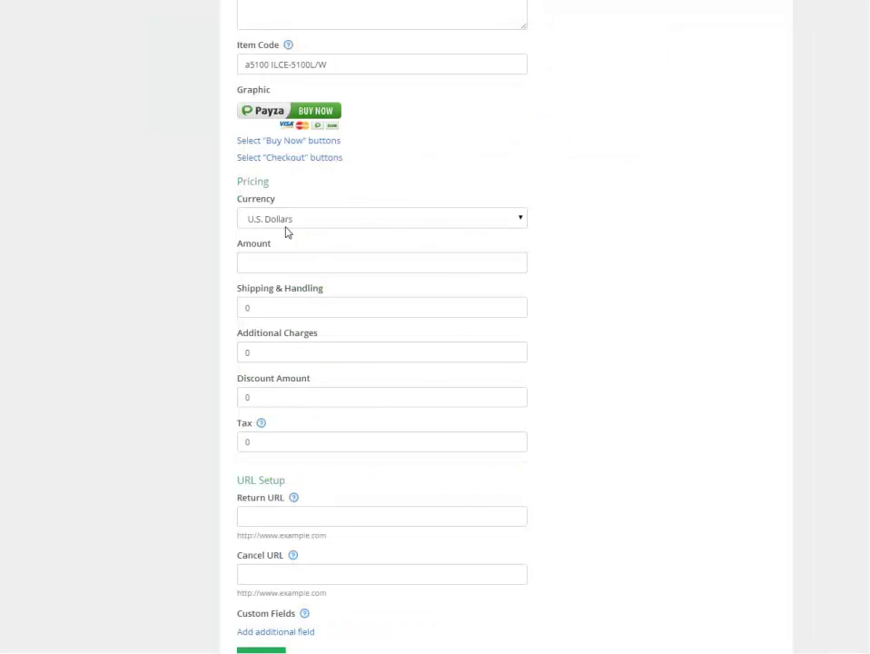
Enter an Amount of 698.00 U.S. Dollars, leaving shipping, additional charges and discount at 0
drag(275, 199, 234, 198)
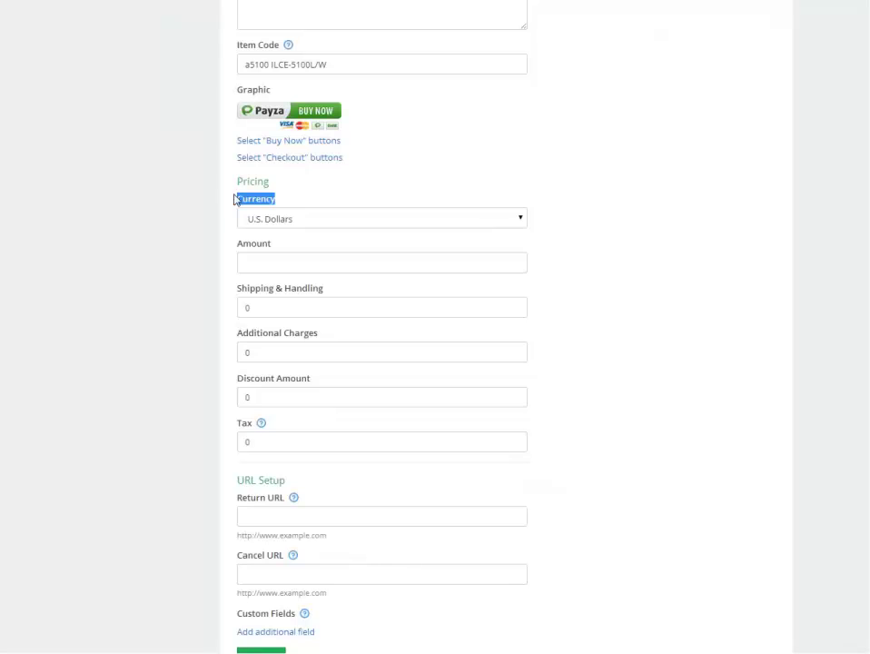
click(269, 264)
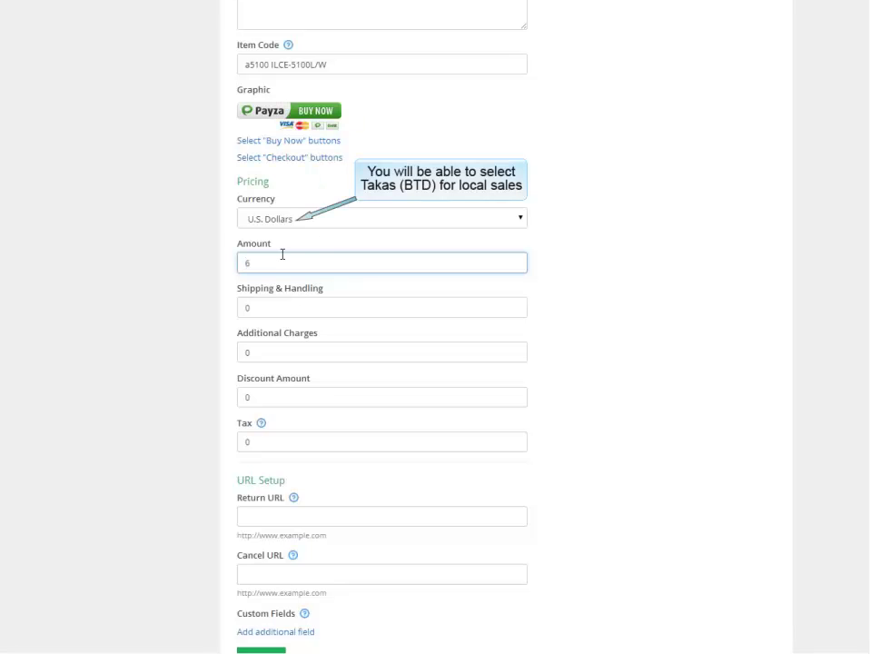
text(.00)
click(277, 301)
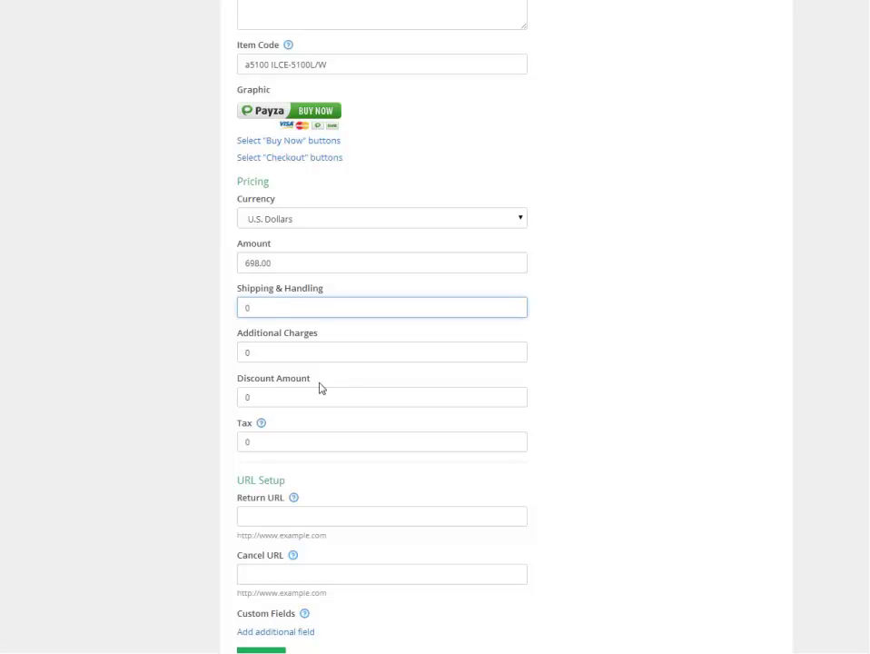
click(271, 353)
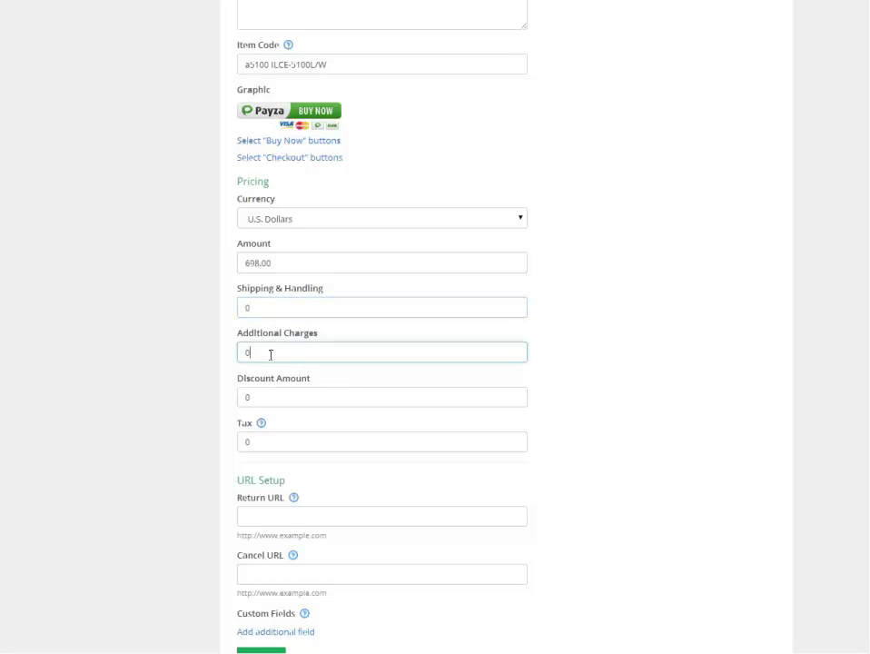
click(317, 402)
scroll(316, 402, down, 2)
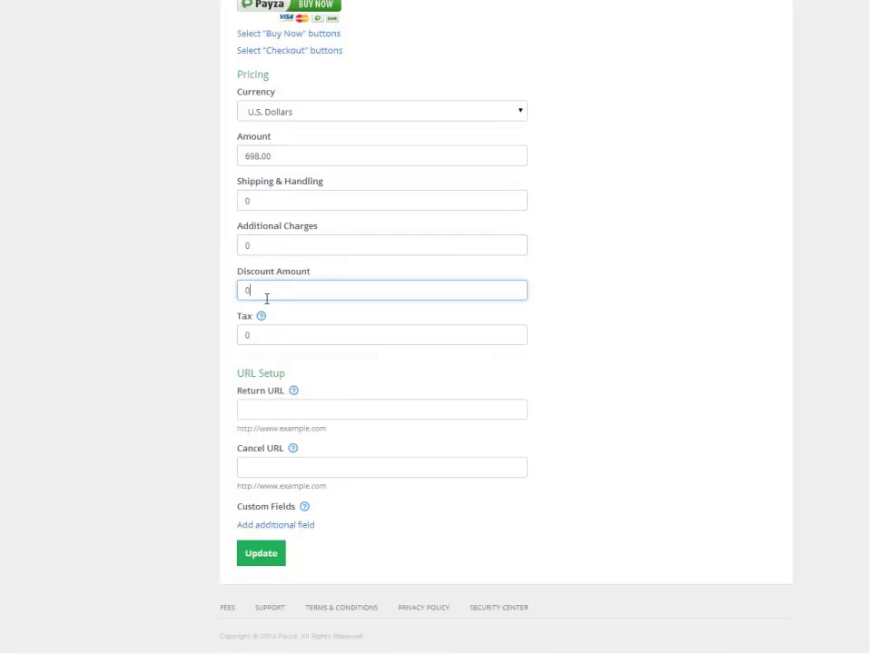
Leave Tax at 0 and locate the Return URL and Cancel URL fields
double_click(251, 334)
click(287, 341)
click(305, 411)
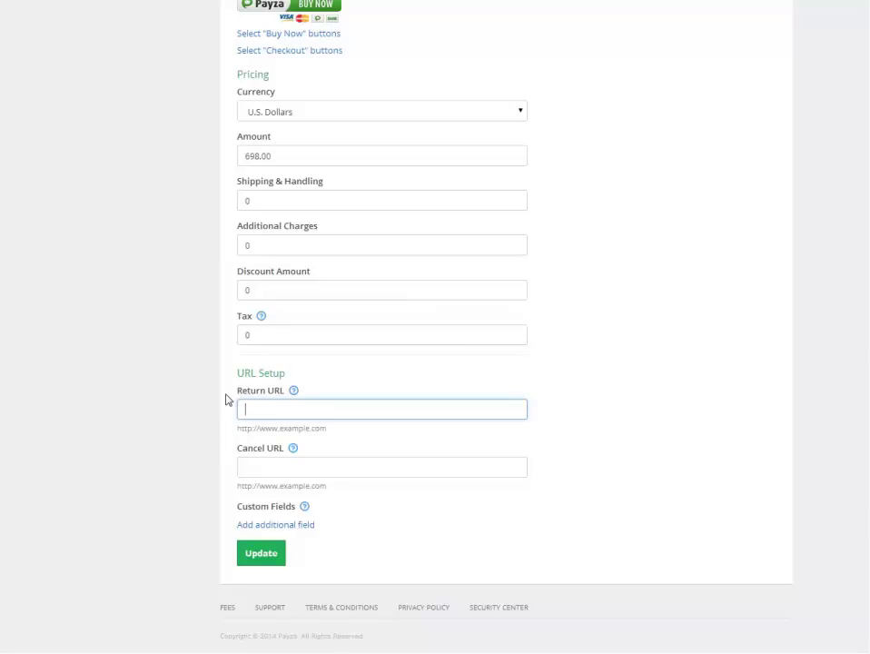
drag(238, 392, 285, 395)
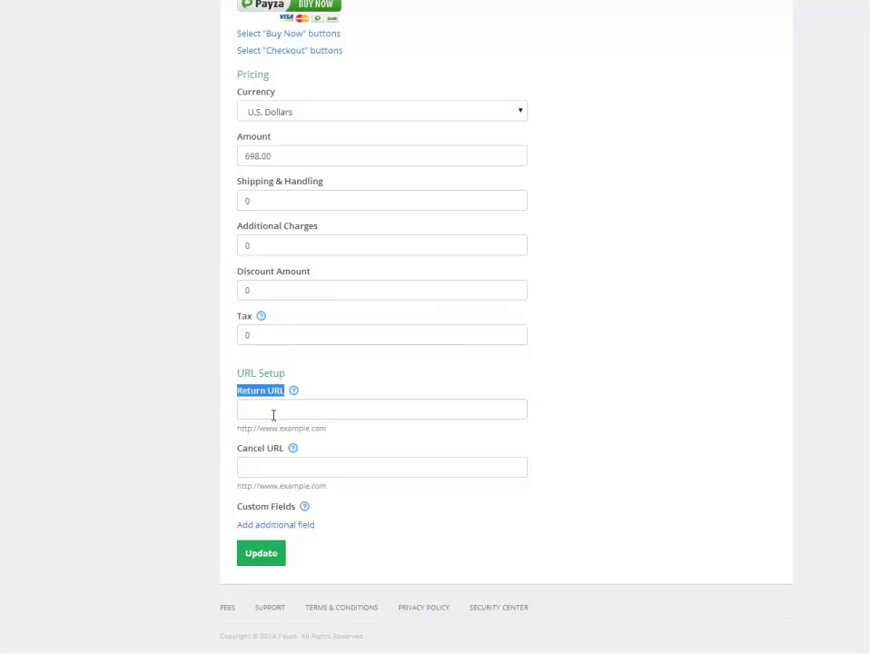
click(273, 414)
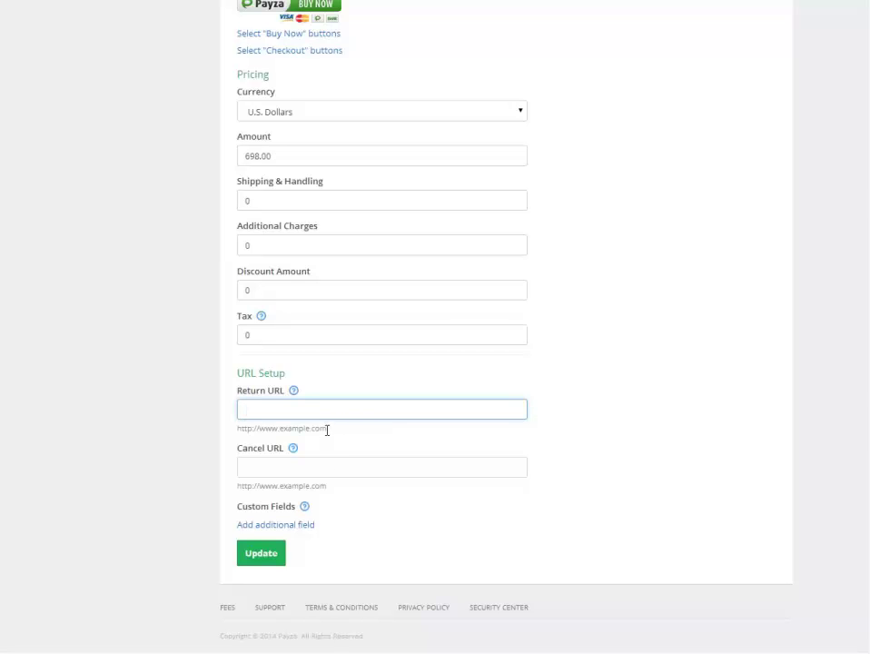
drag(238, 453, 287, 449)
click(285, 455)
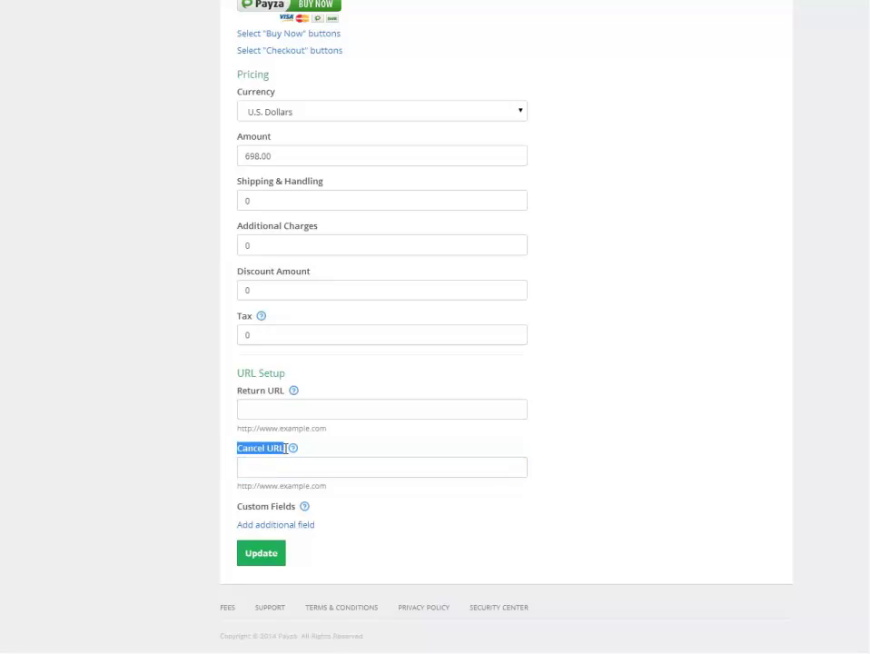
click(291, 469)
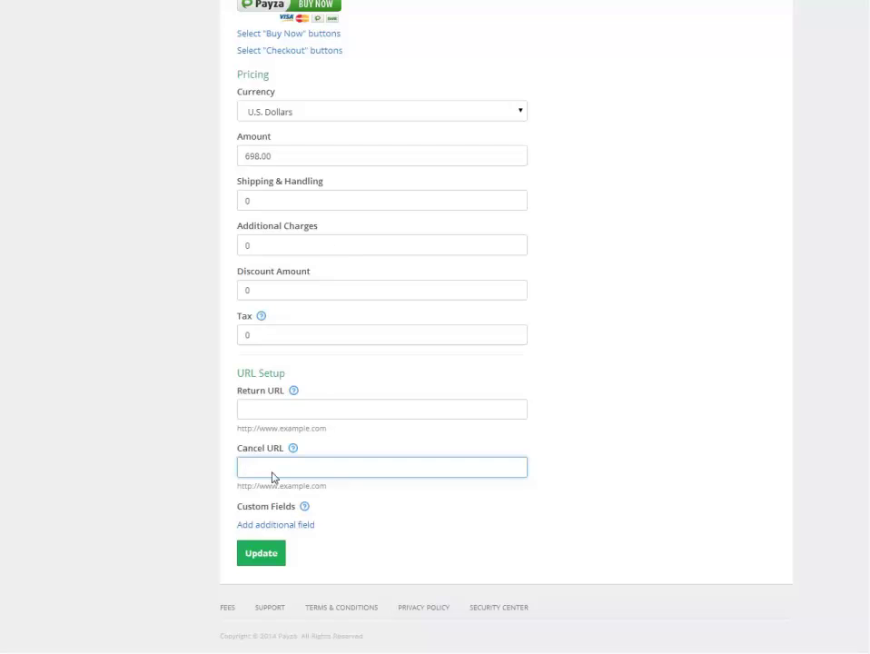
drag(325, 428, 234, 428)
key(ctrl+c)
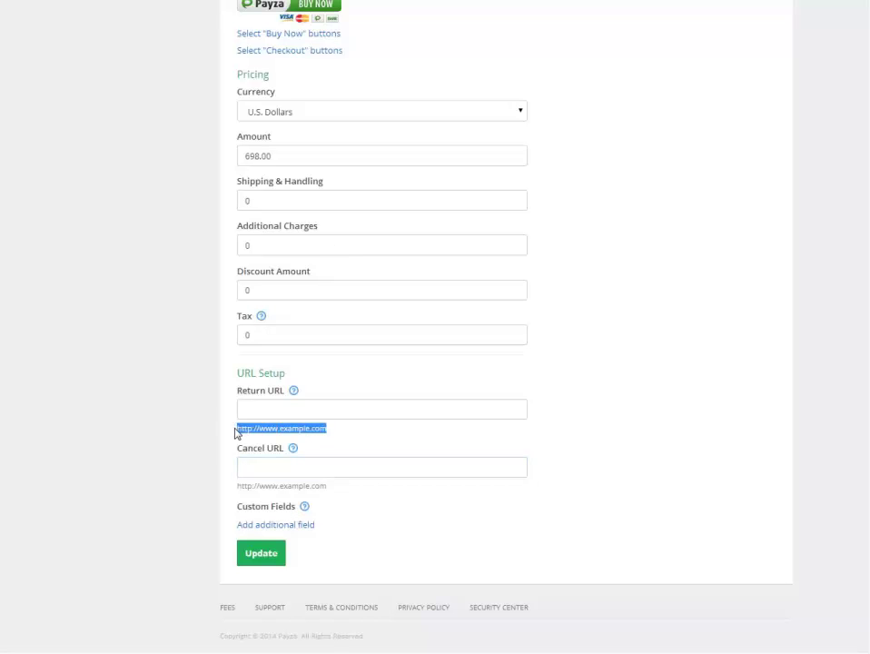
click(277, 405)
key(ctrl+v)
drag(326, 485, 238, 485)
key(ctrl+c)
click(264, 468)
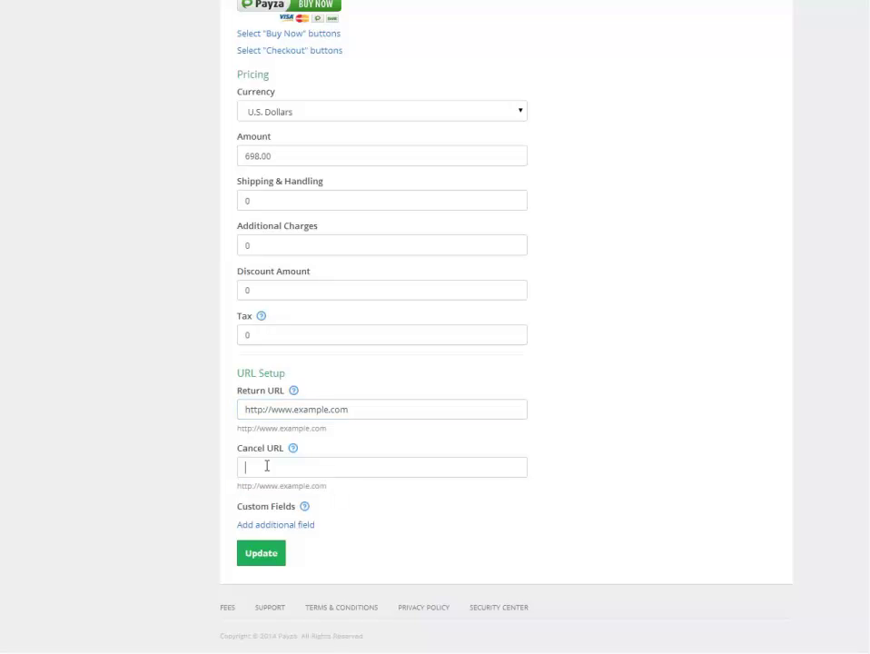
key(ctrl+v)
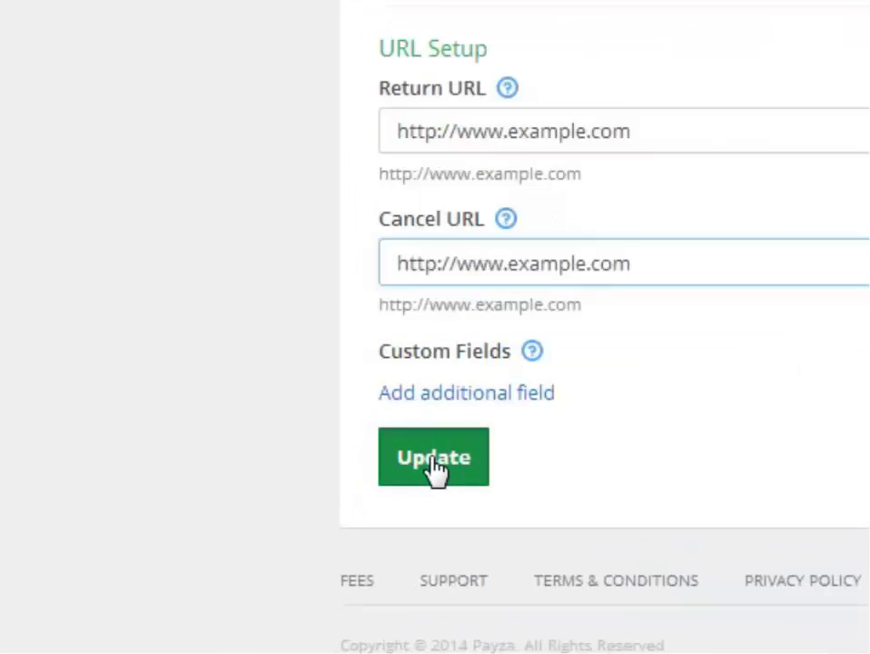
click(465, 451)
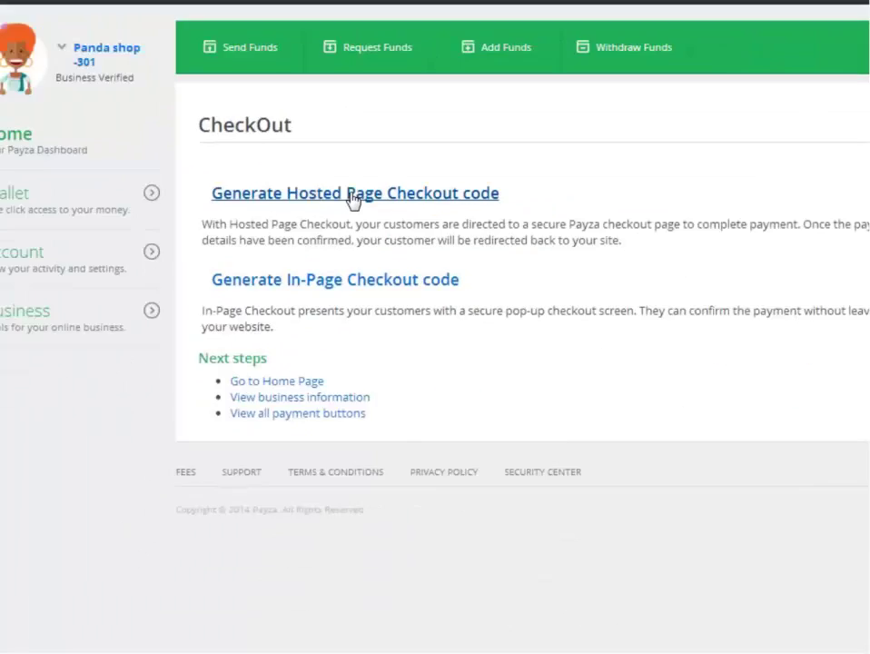
Generate the Hosted Page Checkout HTML code for the Buy Now button
click(338, 254)
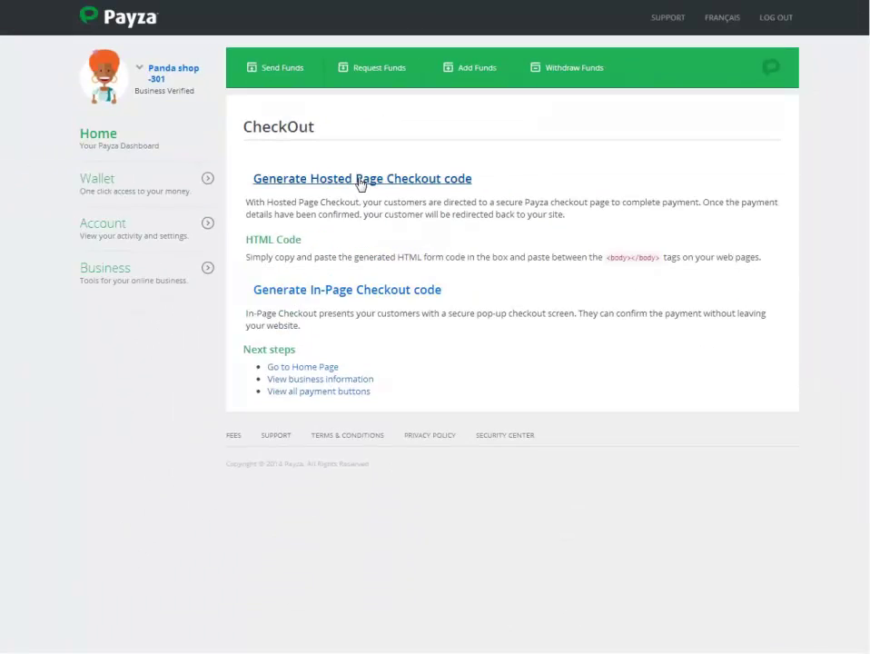
drag(247, 243, 301, 252)
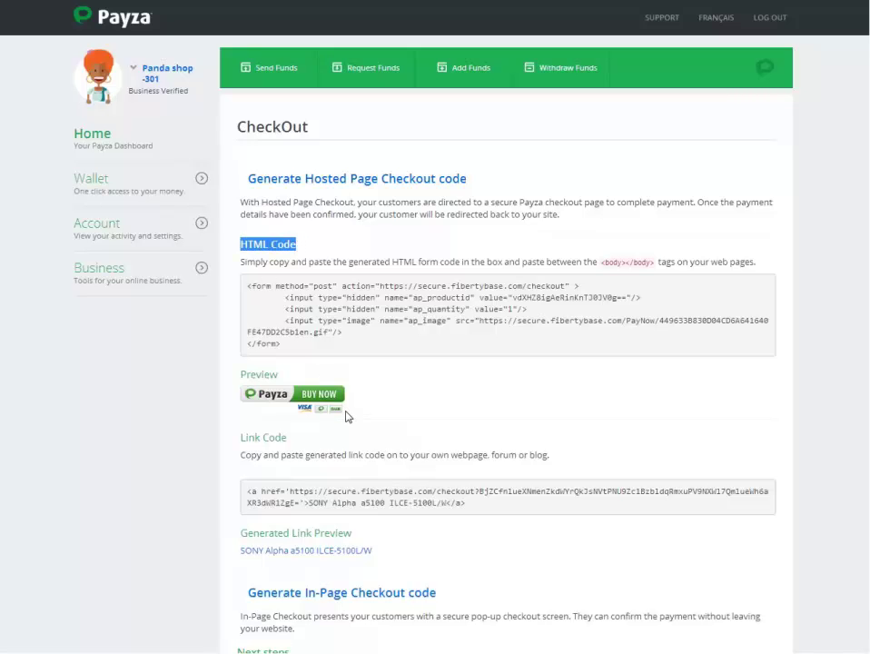
drag(240, 374, 278, 375)
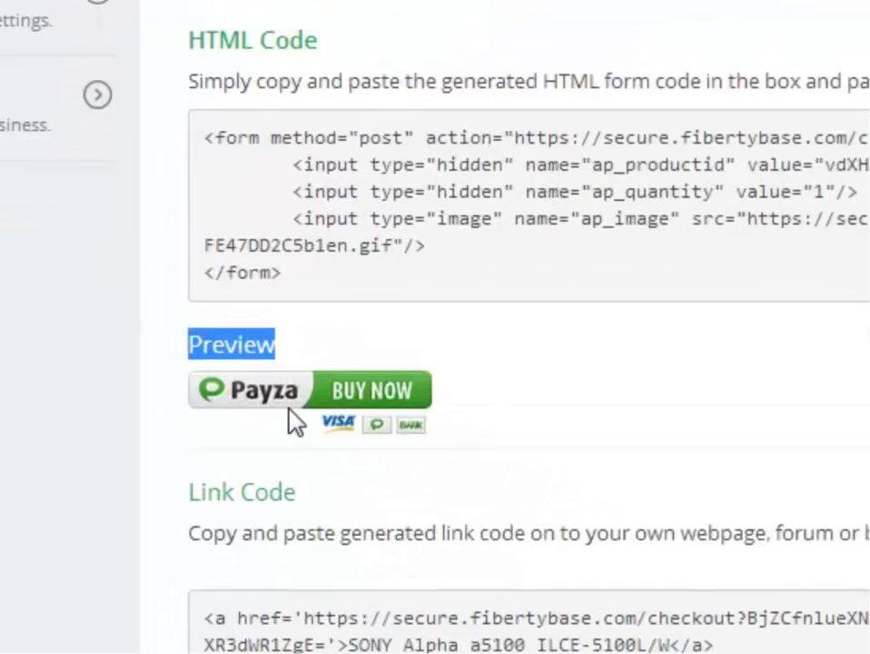
click(354, 184)
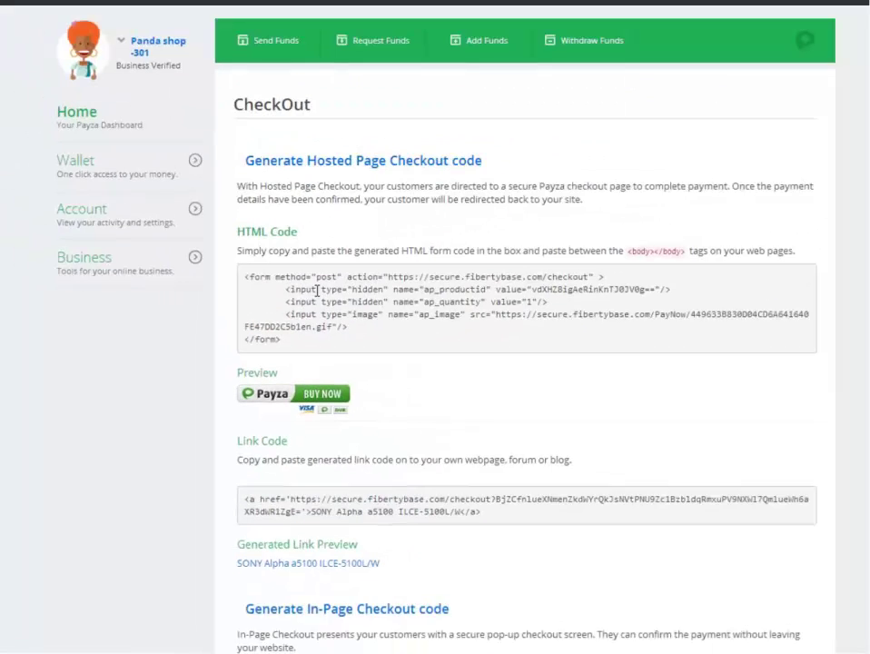
drag(283, 347, 242, 286)
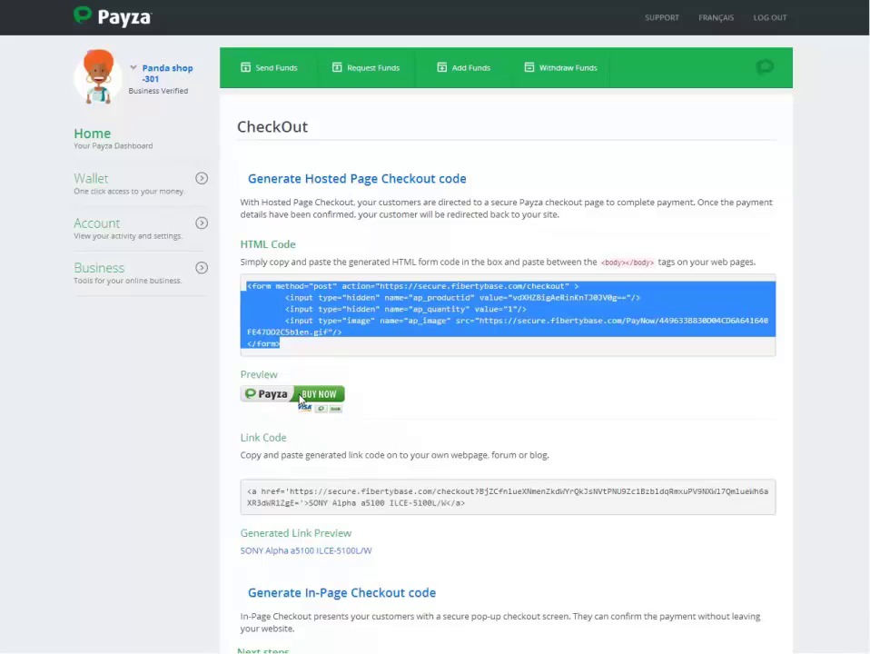
click(300, 345)
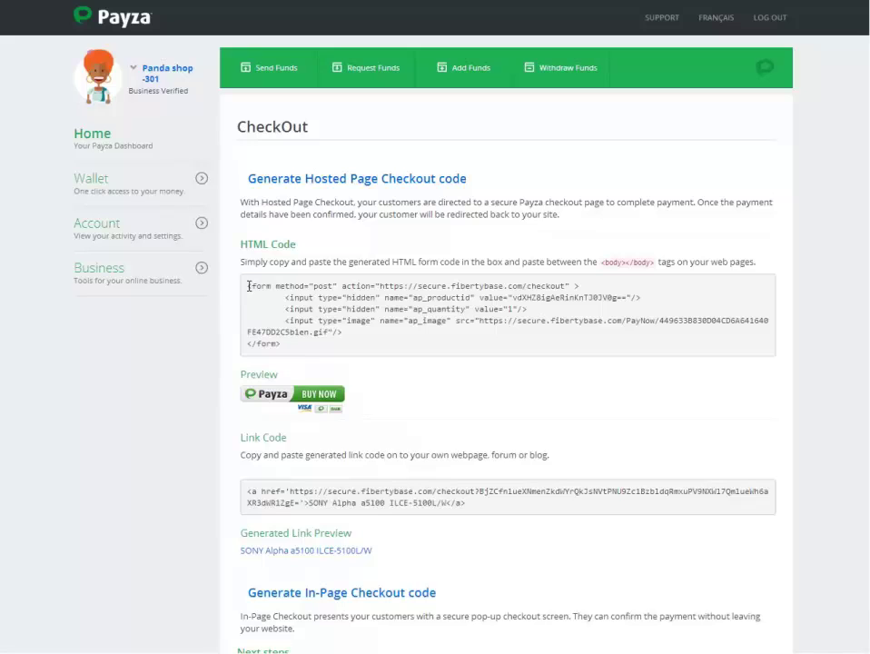
drag(248, 286, 322, 340)
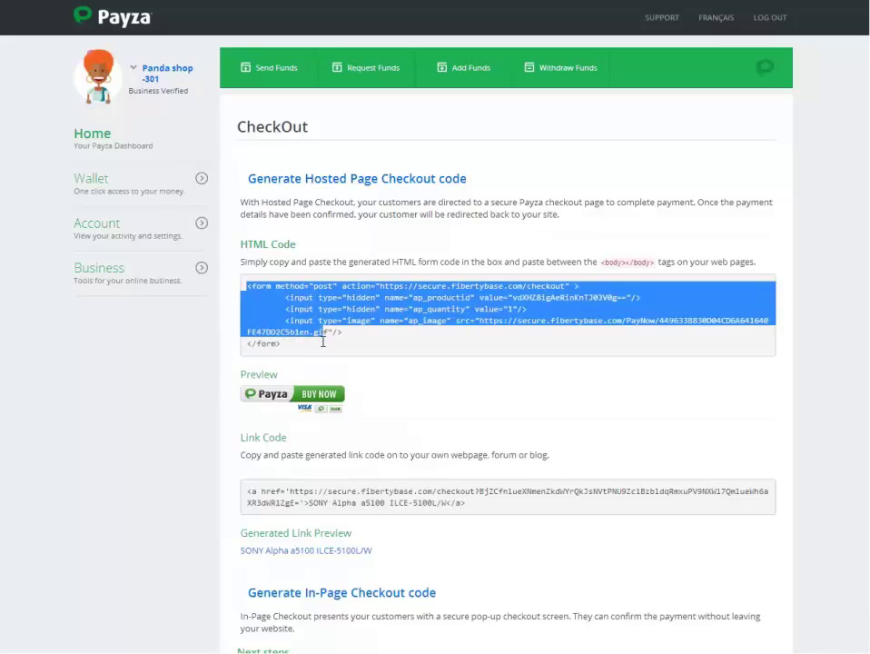
right_click(377, 296)
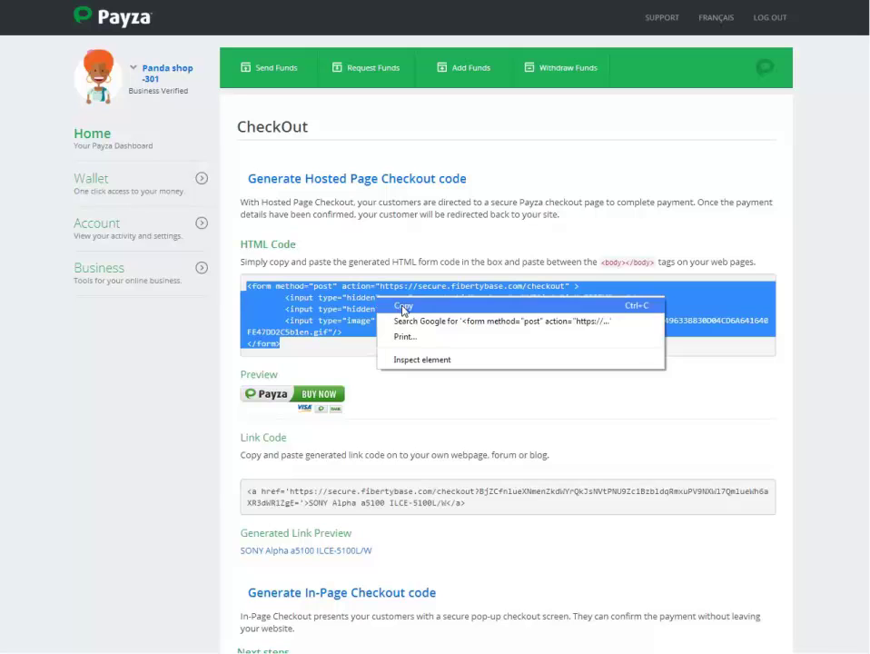
click(403, 305)
click(367, 346)
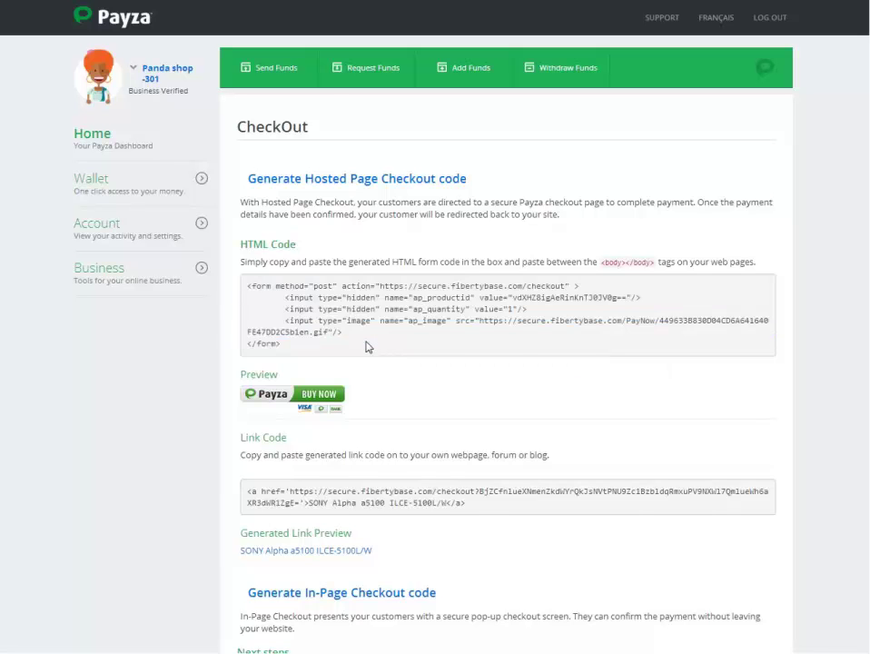
Bring the Staging buttons.html source to the front in Notepad and enlarge its window
key(alt+Tab)
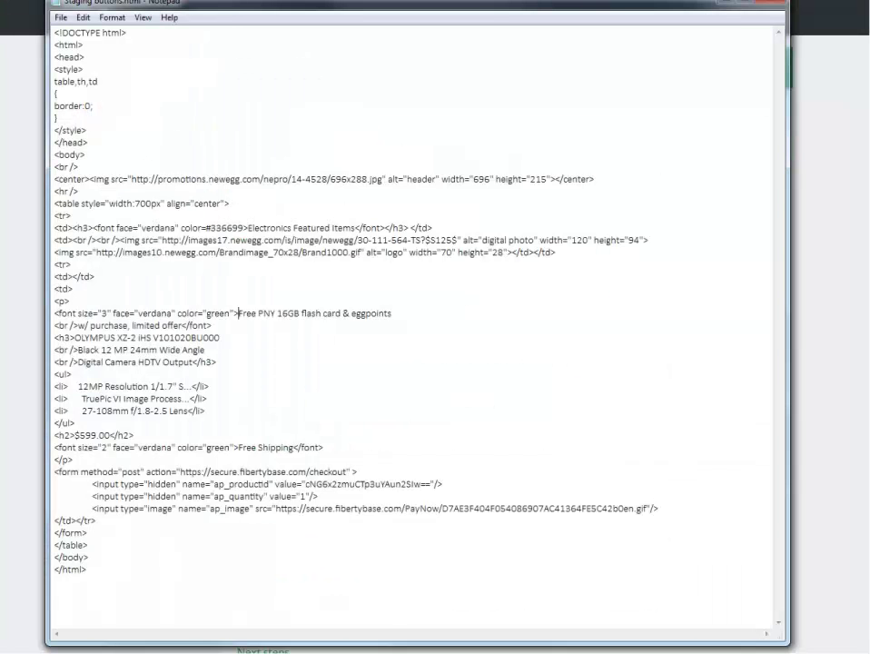
drag(403, 8, 404, 0)
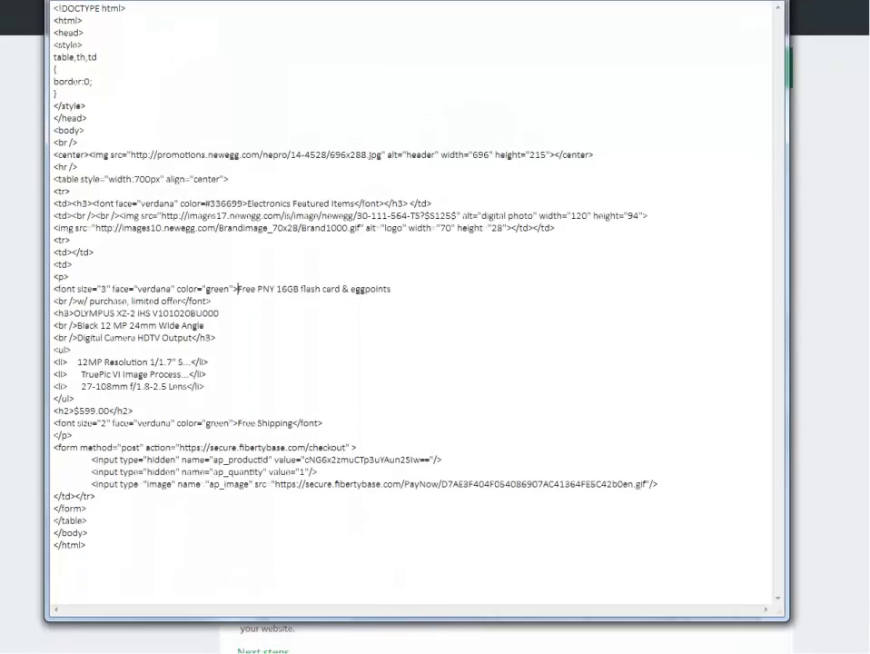
drag(377, 621, 375, 647)
click(216, 227)
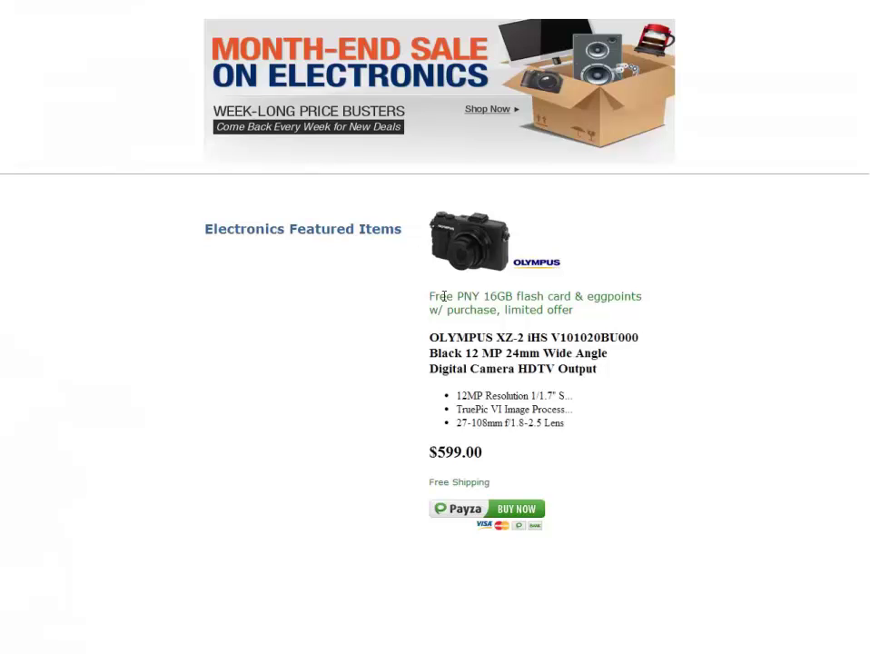
Copy the generated Payza form code for the Sony Alpha a5100 from the HTML Code box
drag(429, 300, 491, 485)
click(479, 483)
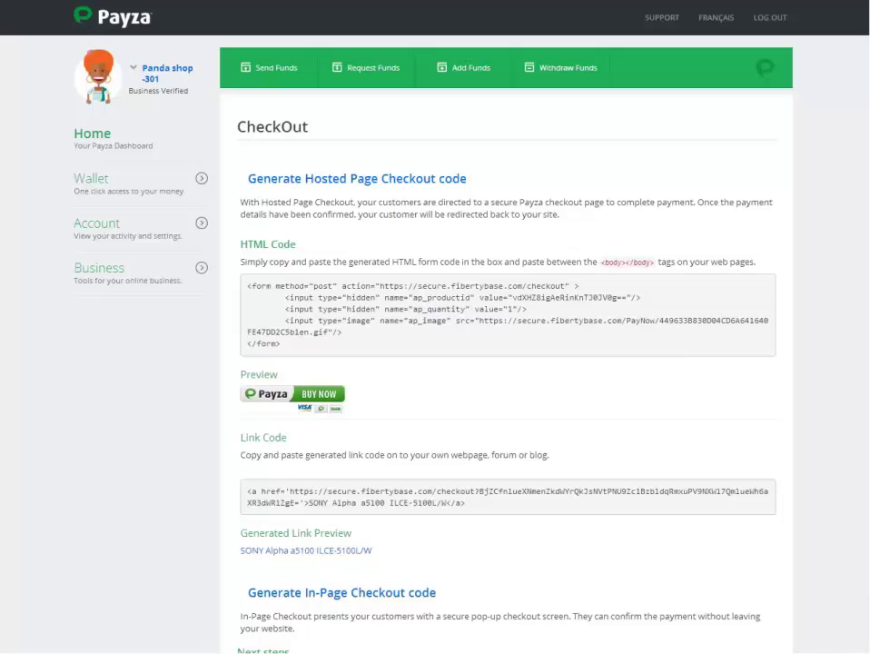
click(351, 346)
right_click(356, 316)
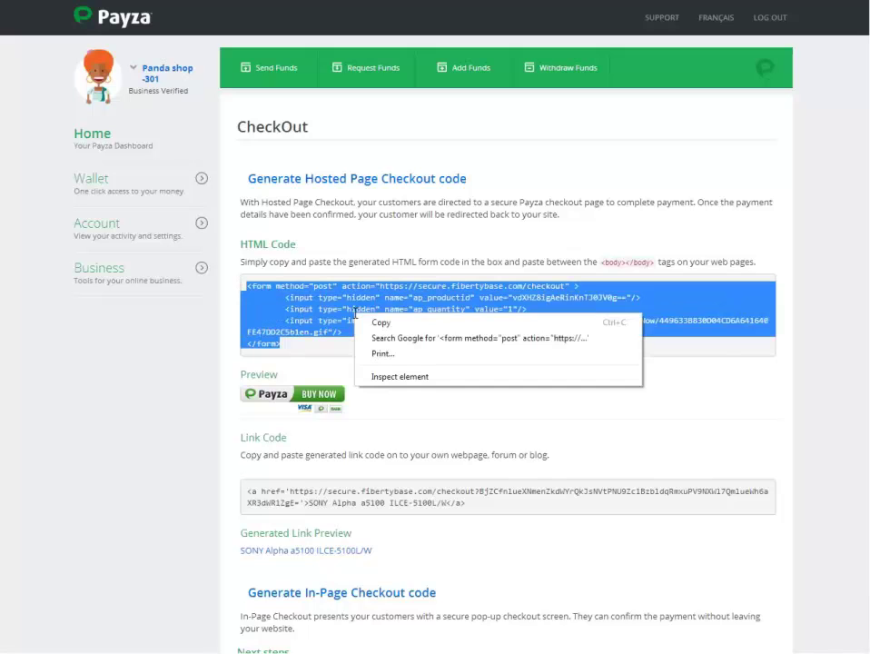
click(374, 323)
click(363, 314)
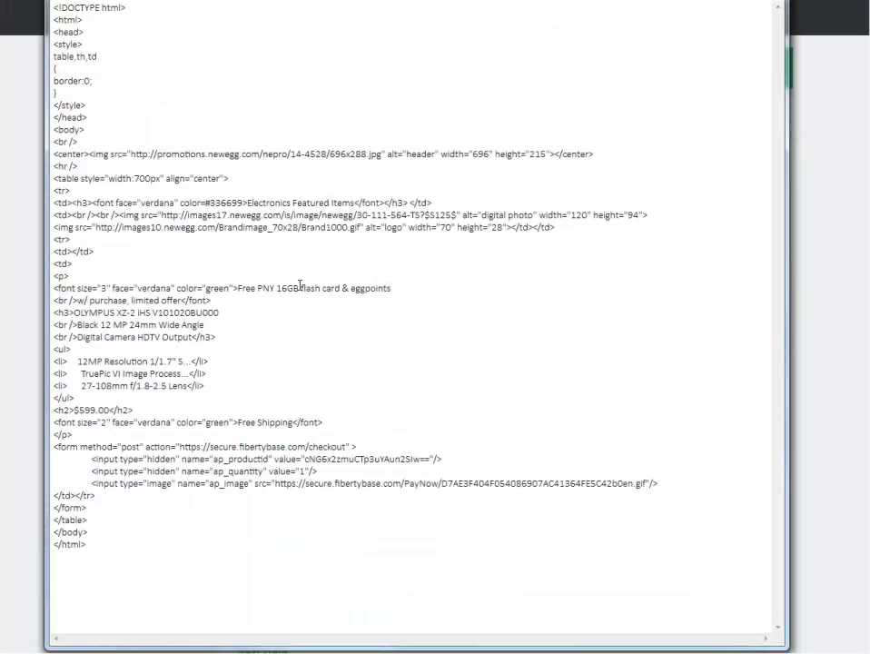
Paste the copied Payza form code over the old form block in Notepad
drag(54, 447, 661, 487)
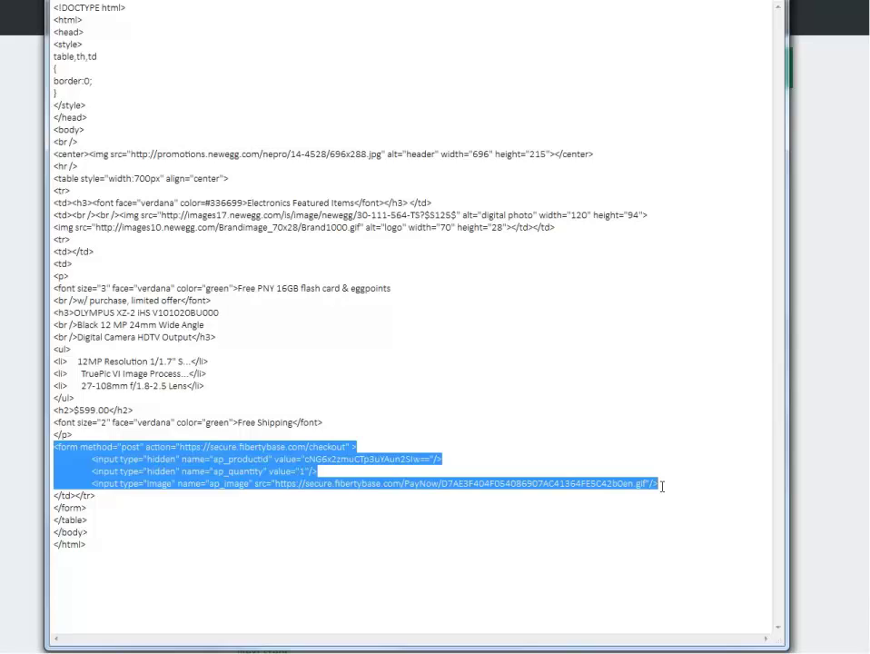
key(ctrl+v)
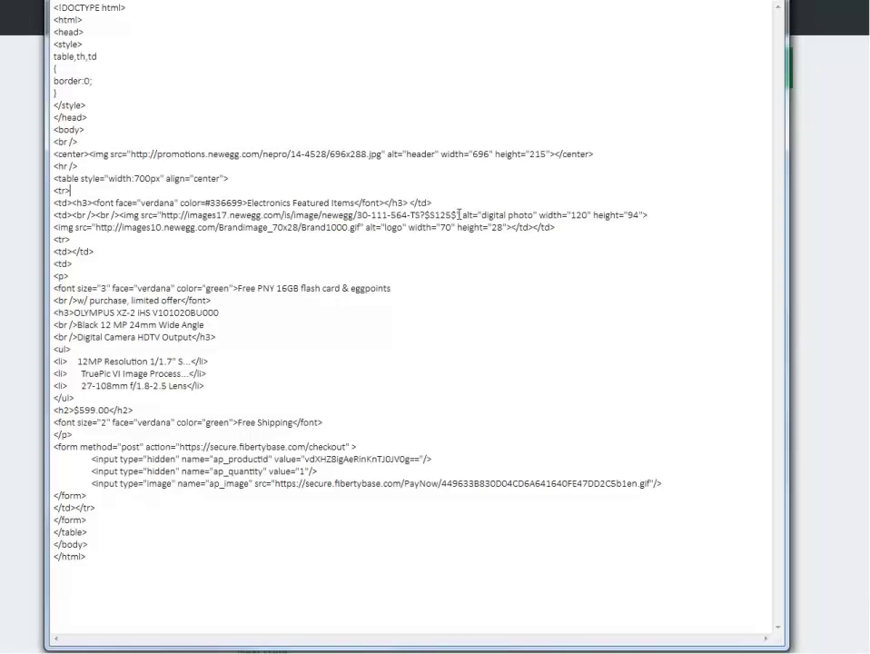
Swap in the Sony photo and logo URLs and replace the flash card promo with the release date
drag(457, 215, 163, 216)
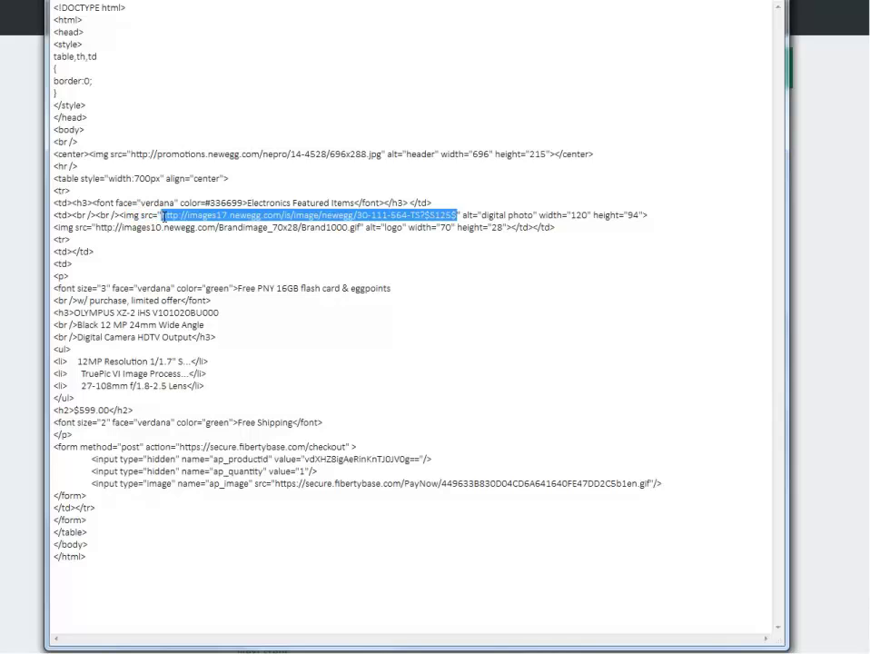
key(ctrl+v)
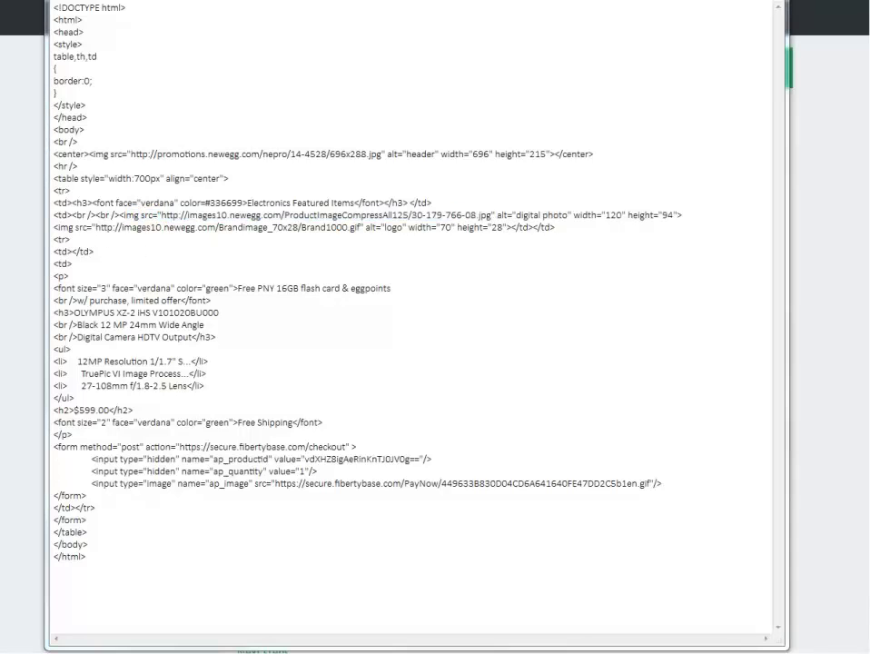
drag(360, 228, 95, 228)
key(ctrl+v)
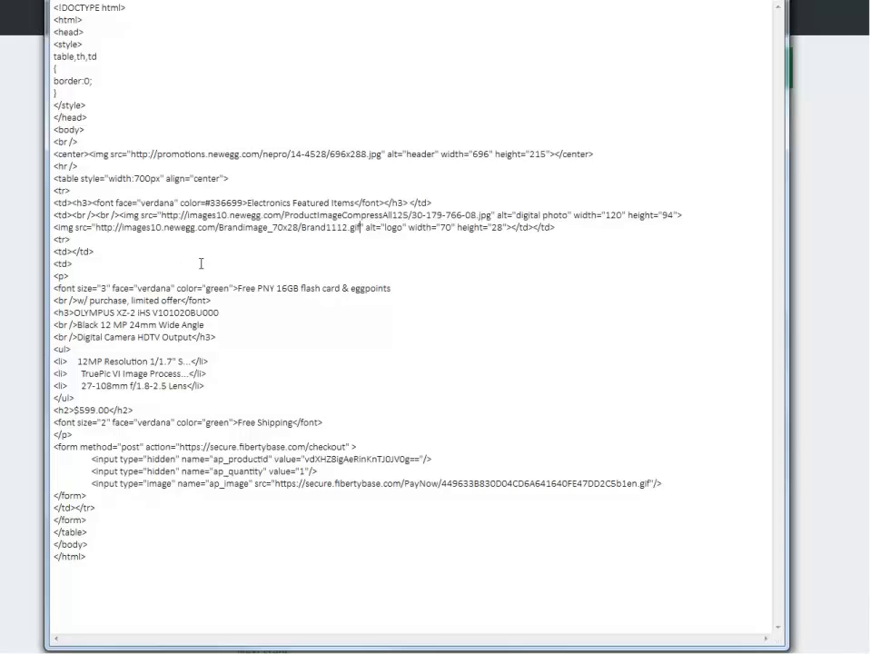
click(413, 278)
drag(391, 288, 238, 288)
key(ctrl+v)
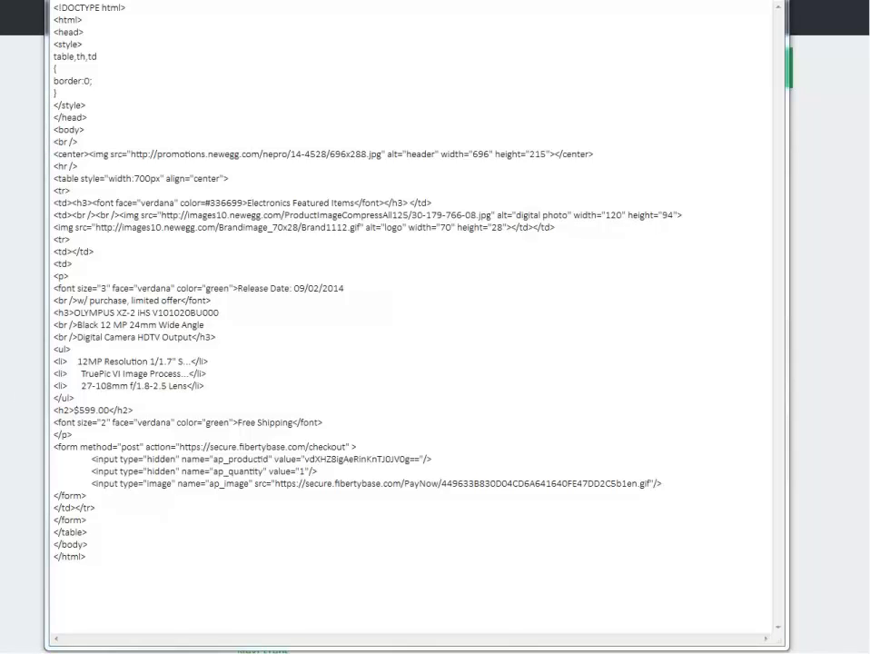
Retitle the product 'SONY Alpha a5100 White Mirrorless Camera w/' and change the price to $698.00
click(199, 300)
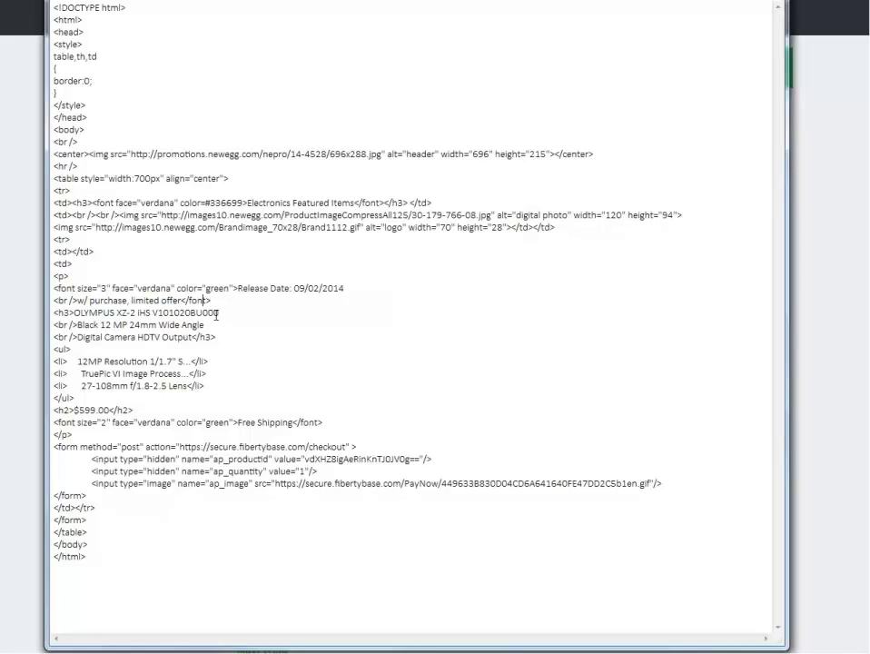
drag(224, 313, 74, 312)
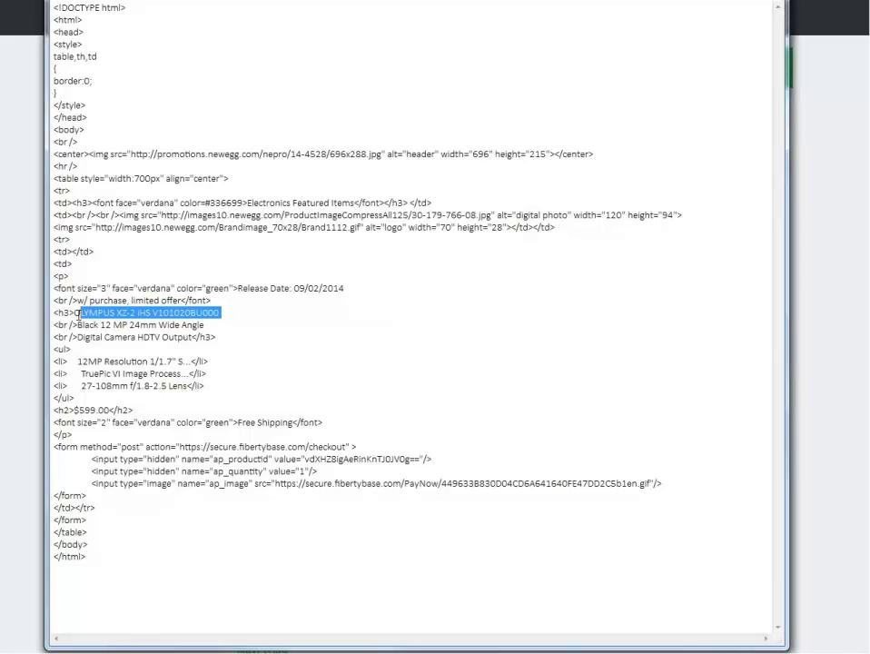
key(ctrl+v)
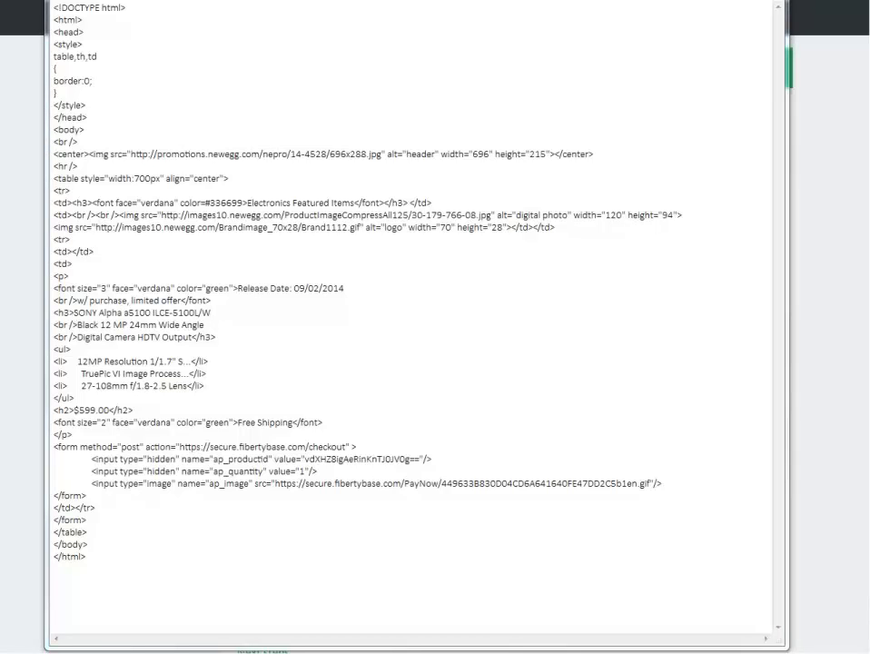
drag(210, 324, 78, 324)
key(ctrl+v)
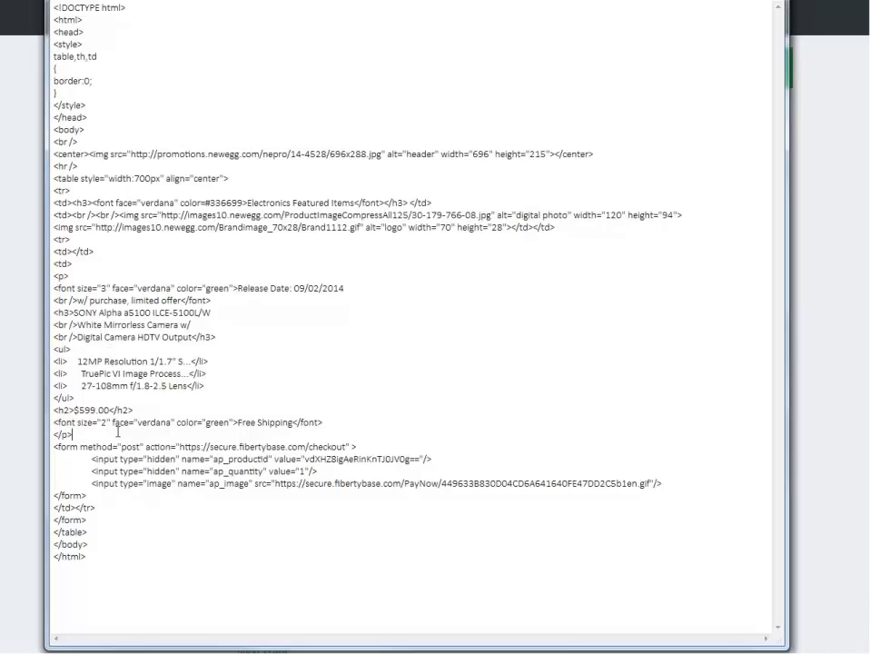
drag(110, 410, 78, 409)
text($698.00)
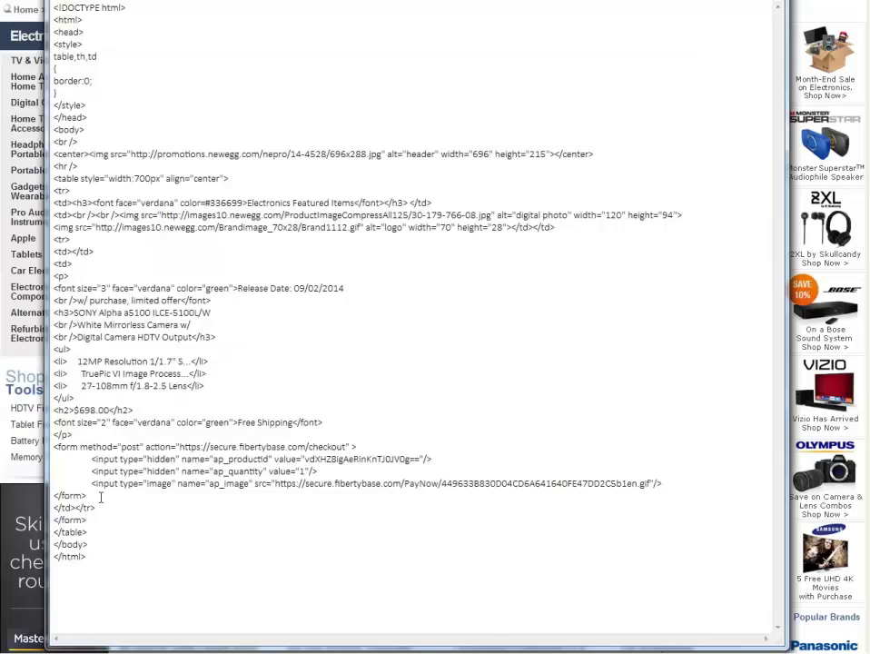
Highlight the pasted Payza form block in the Notepad source
drag(100, 497, 51, 446)
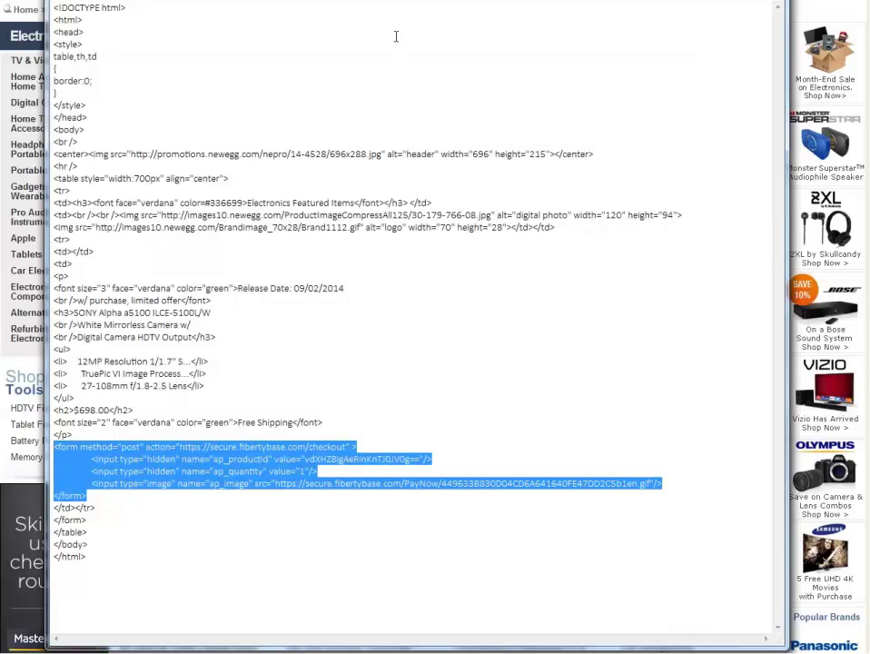
Save Staging buttons.html with the Sony Alpha a5100 edits from Notepad's File menu
click(375, 267)
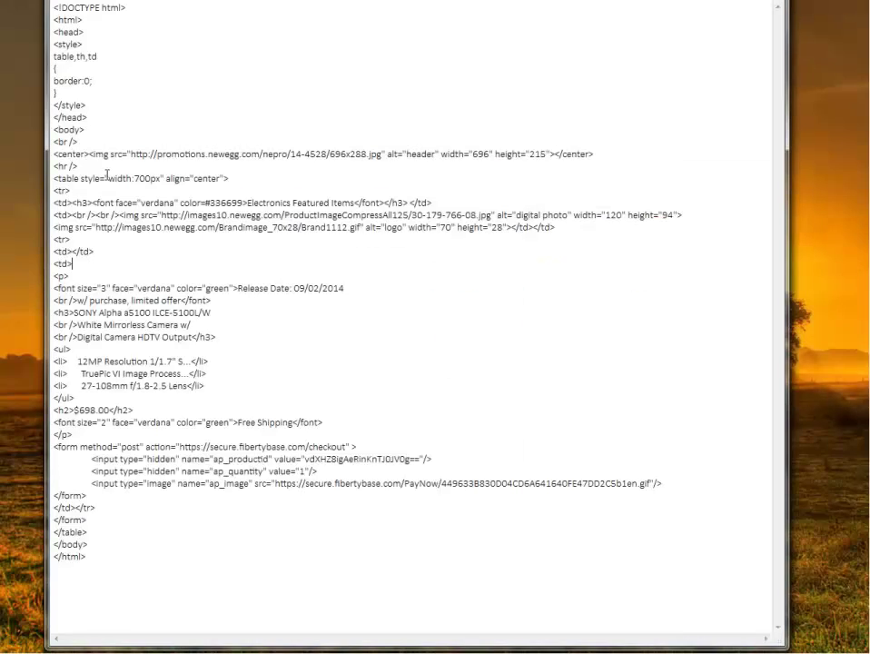
key(alt+f)
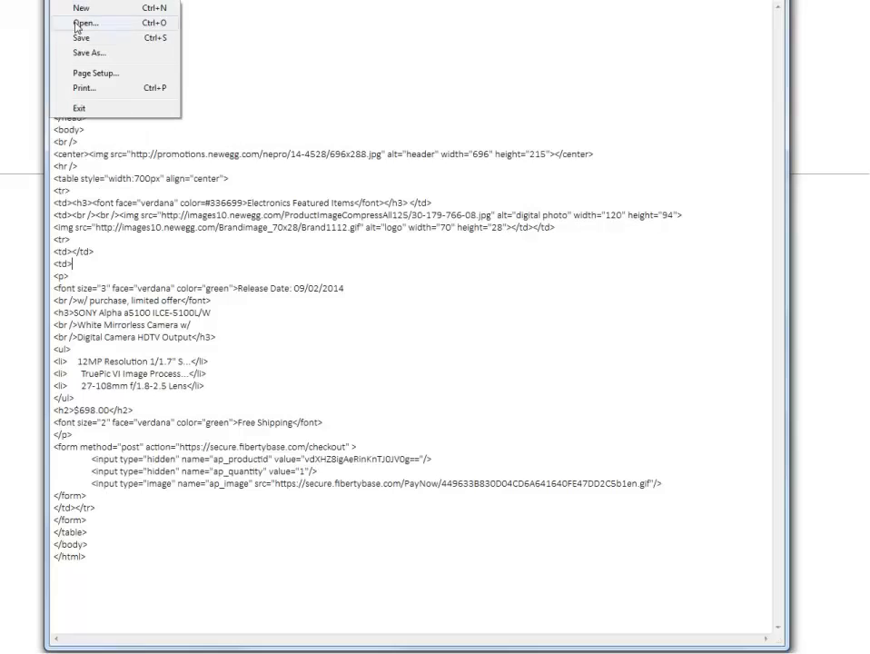
click(79, 34)
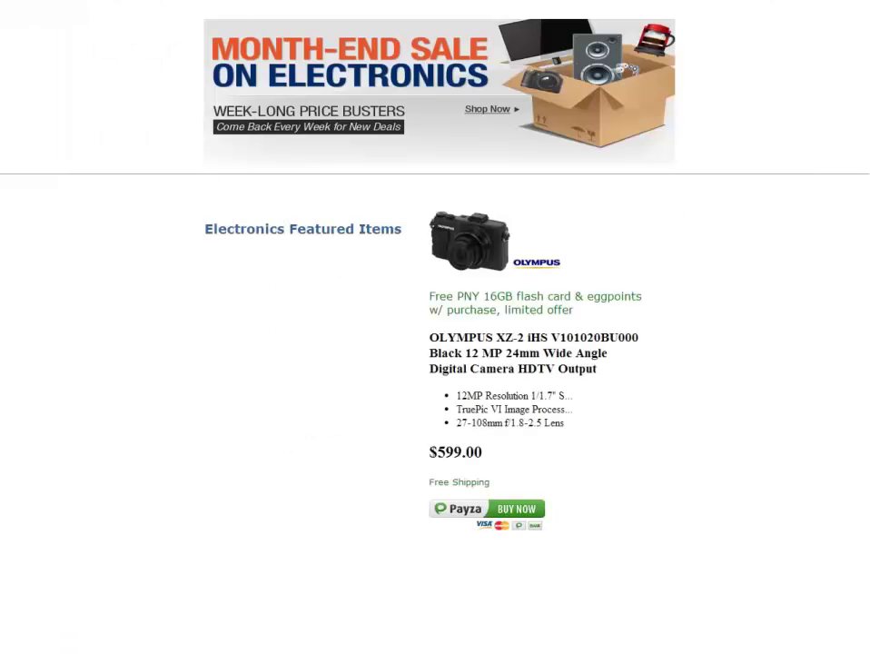
Refresh the store page to show the SONY Alpha a5100 at $698.00 and launch its Payza checkout
key(F5)
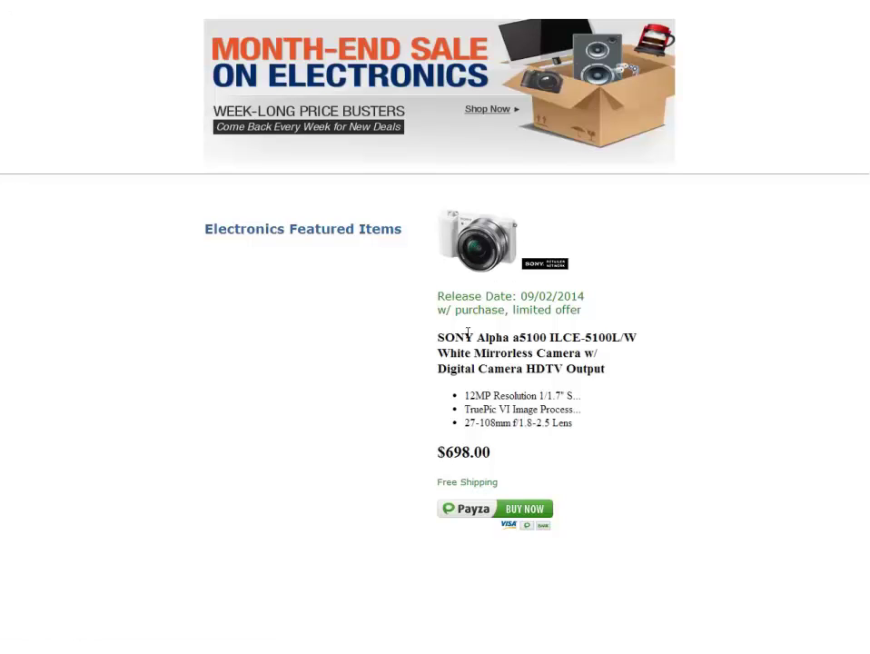
drag(438, 337, 517, 339)
click(458, 482)
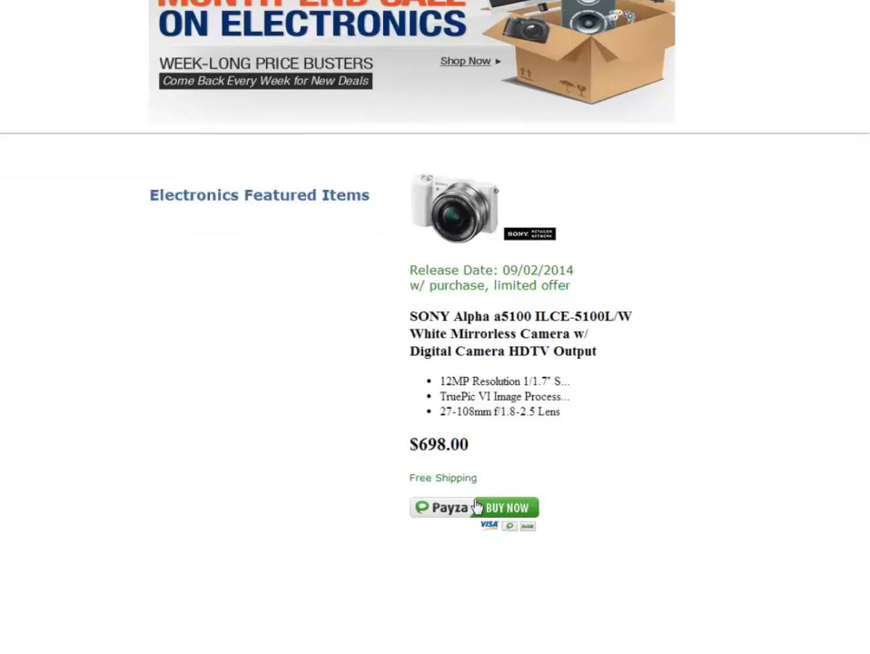
click(475, 505)
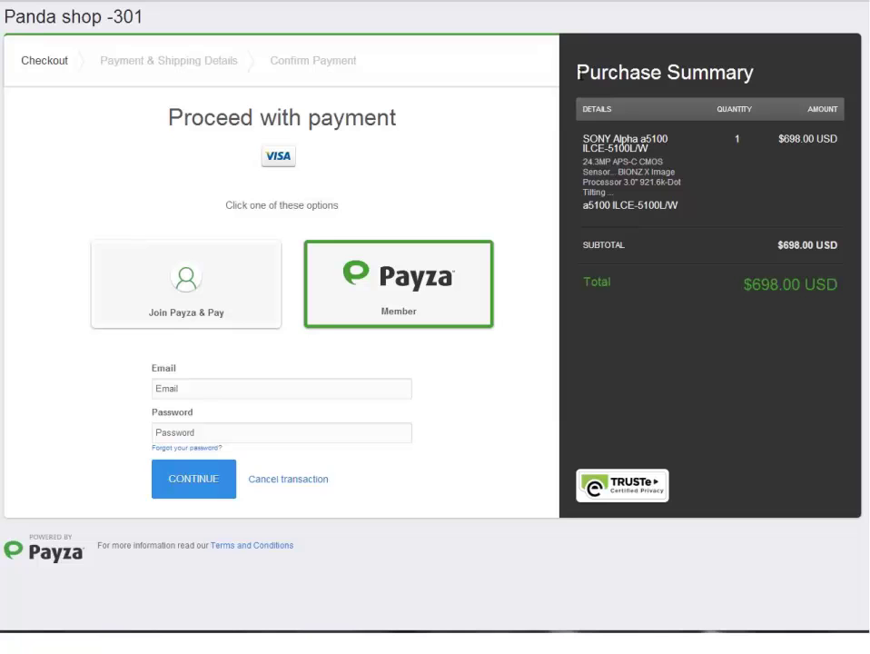
Check the $698.00 USD purchase summary, then bring up the Join Payza & Pay sign-up form
drag(576, 72, 753, 73)
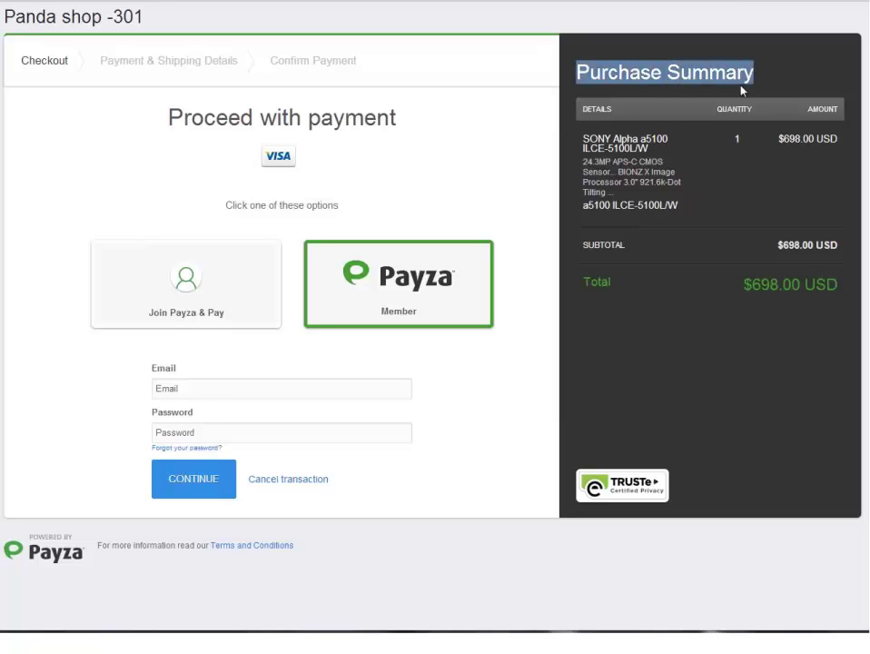
drag(582, 139, 679, 195)
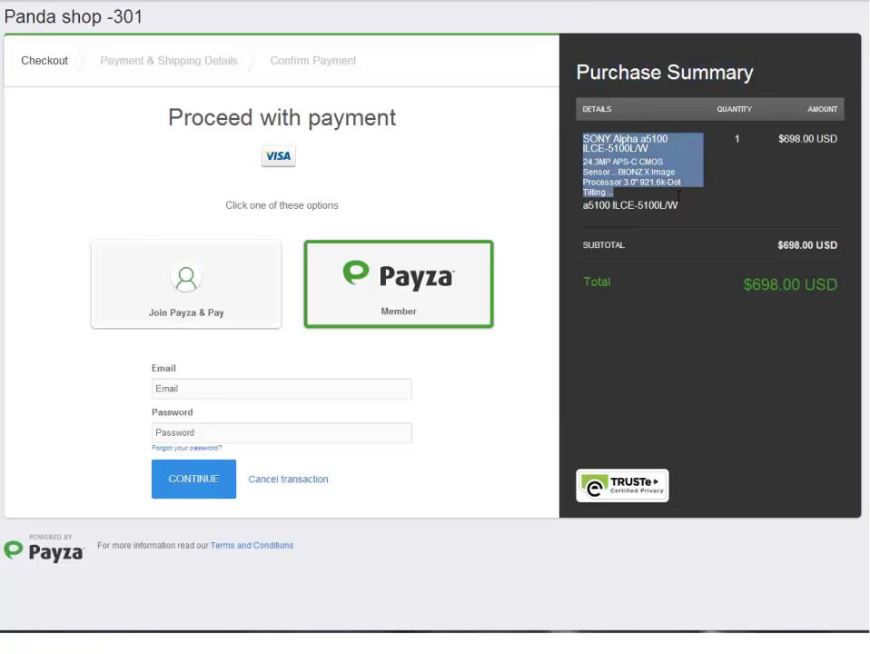
drag(737, 287, 837, 288)
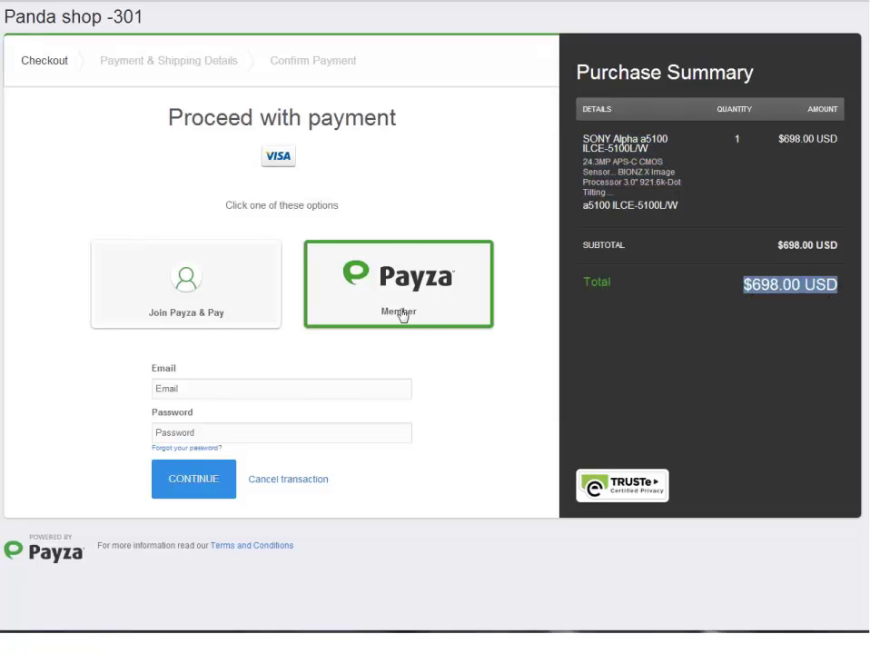
click(210, 389)
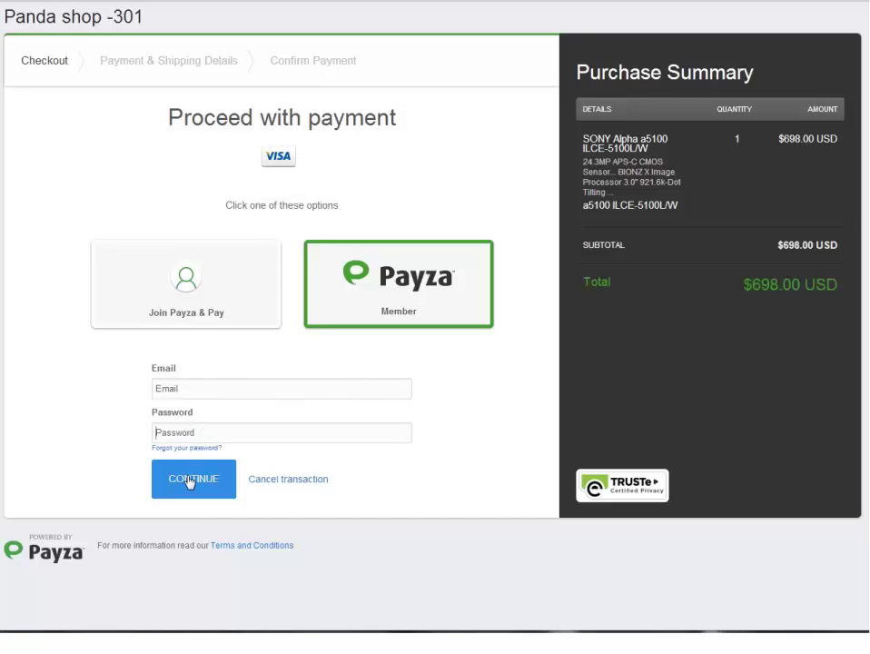
click(185, 288)
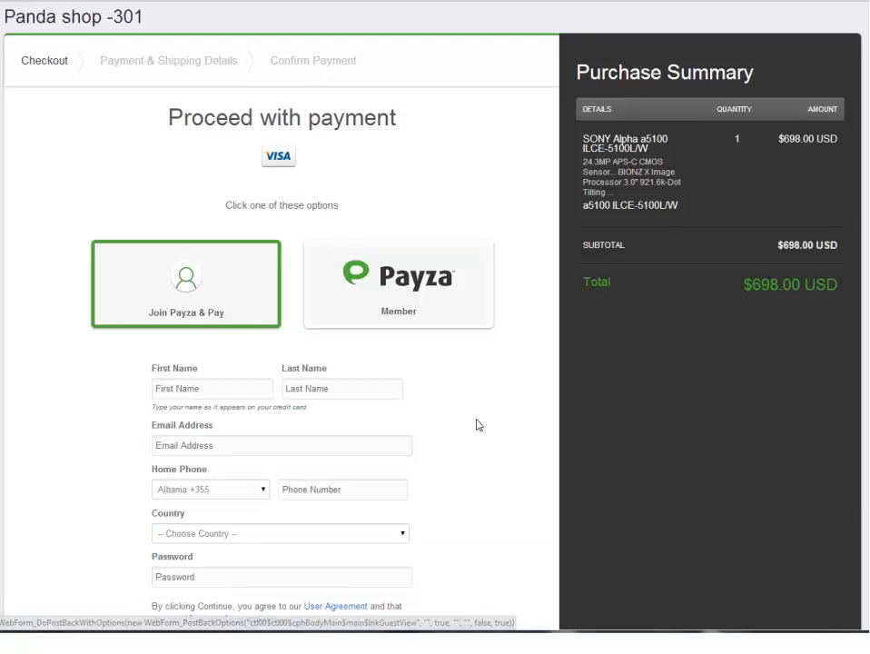
scroll(476, 423, down, 1)
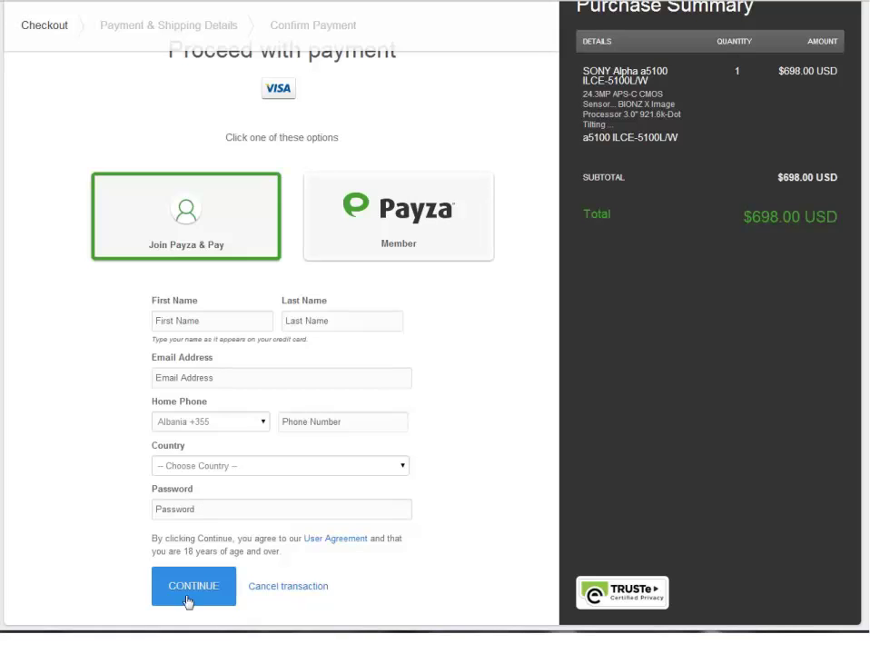